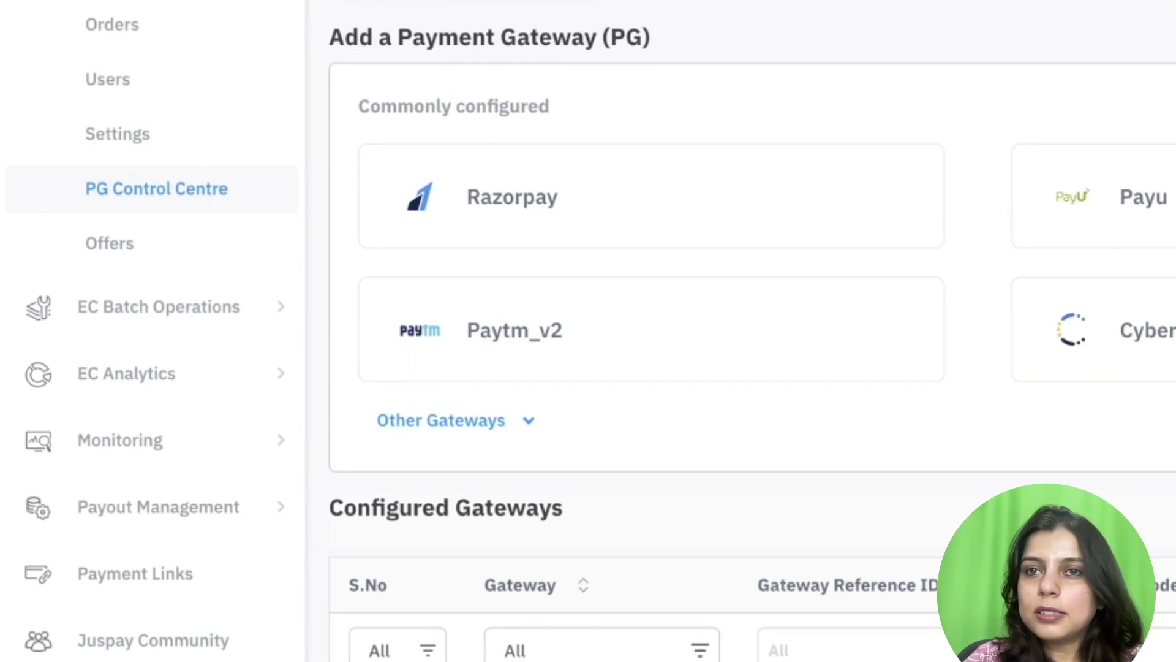
Start configuring the Paytm_v2 gateway from Commonly configured, choosing Live credentials.
click(623, 321)
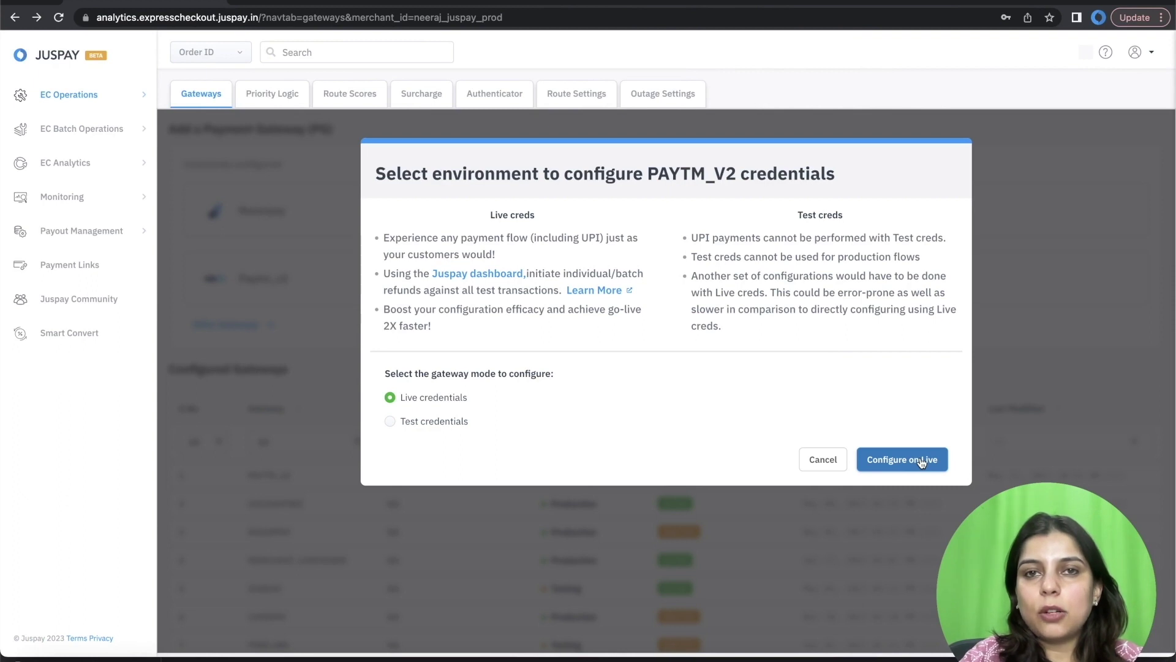
click(920, 458)
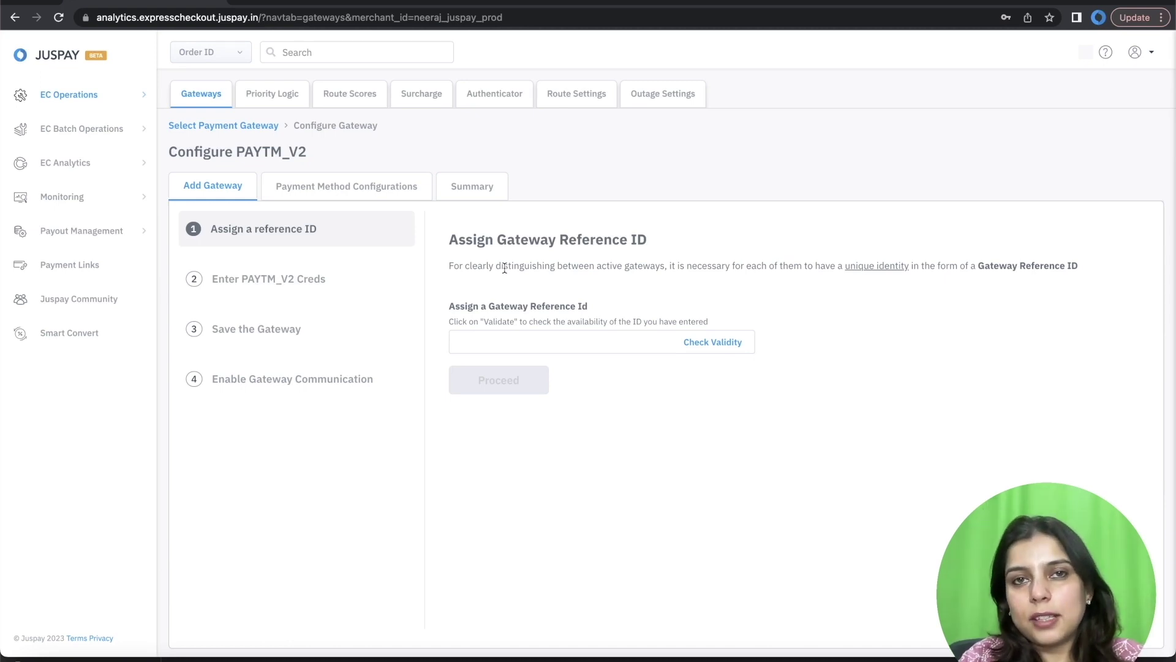
Leave the Gateway Reference Id blank, check its validity, and proceed to the credentials form.
click(493, 343)
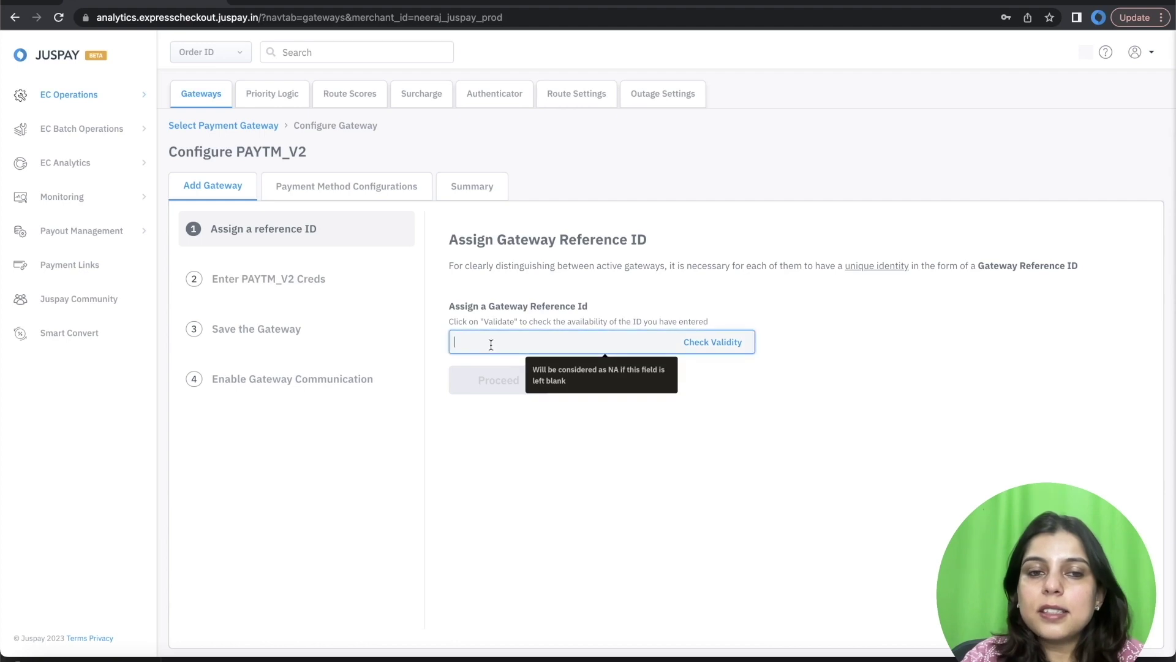
click(711, 341)
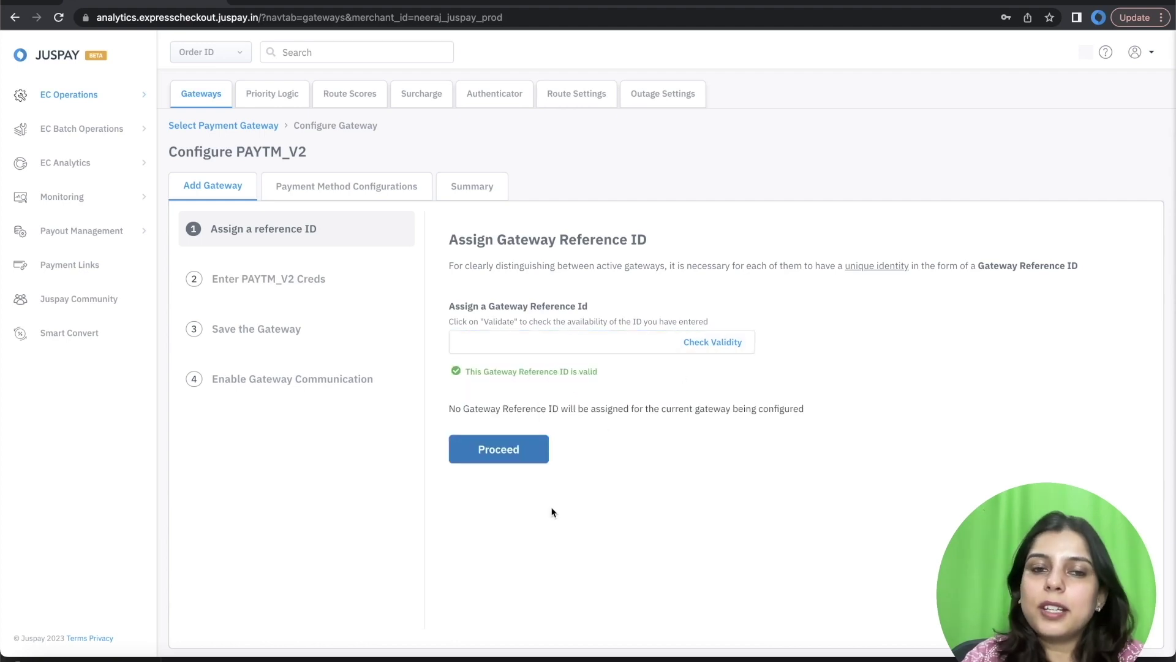
click(499, 449)
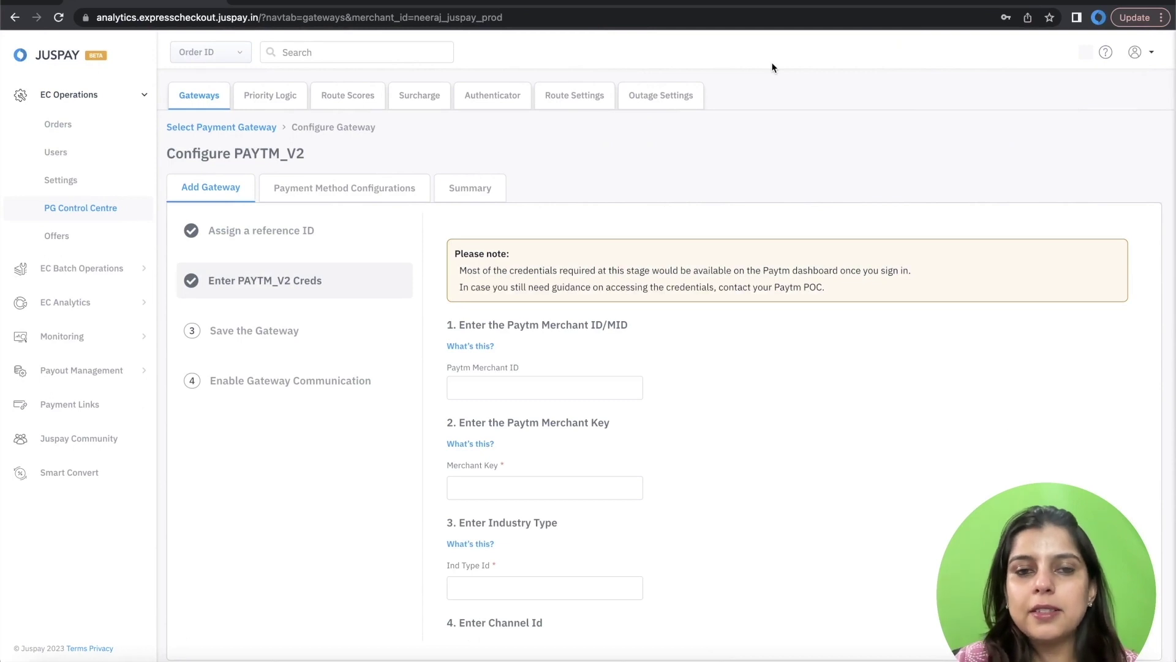
scroll(707, 381, down, 1)
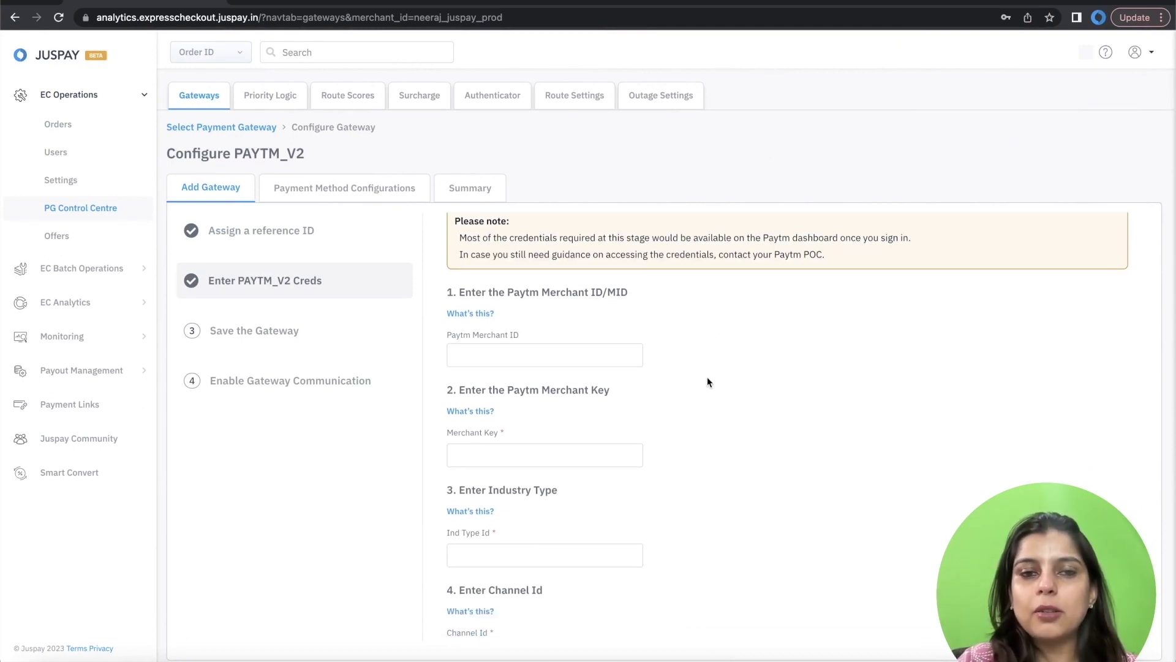
scroll(707, 382, down, 7)
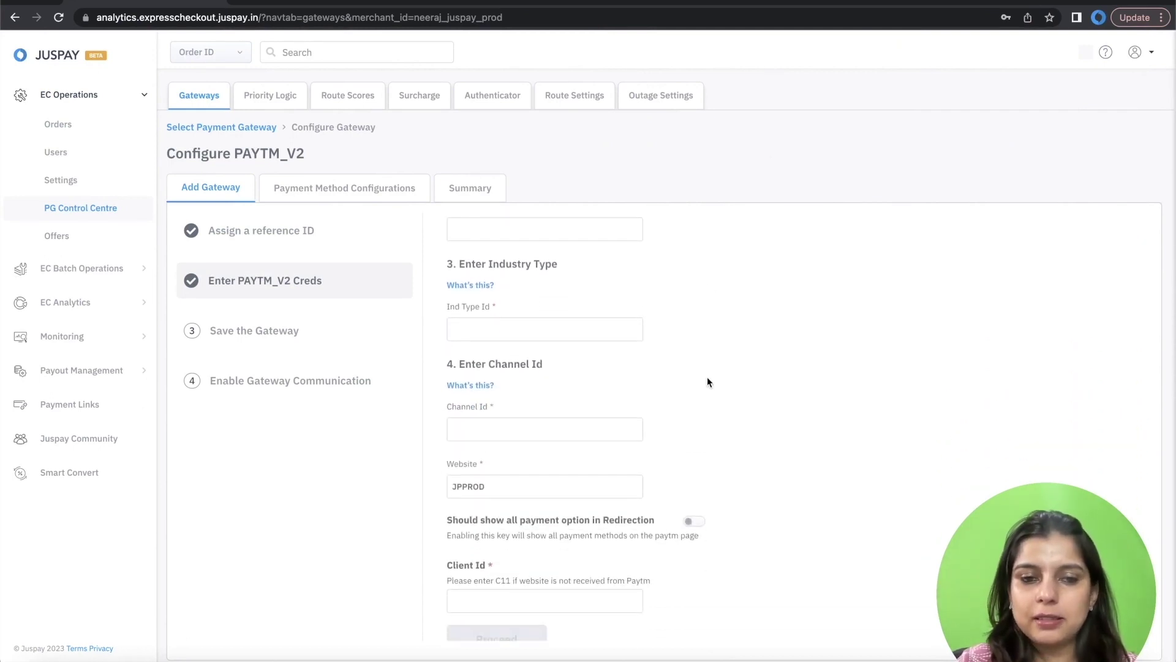
scroll(707, 382, up, 8)
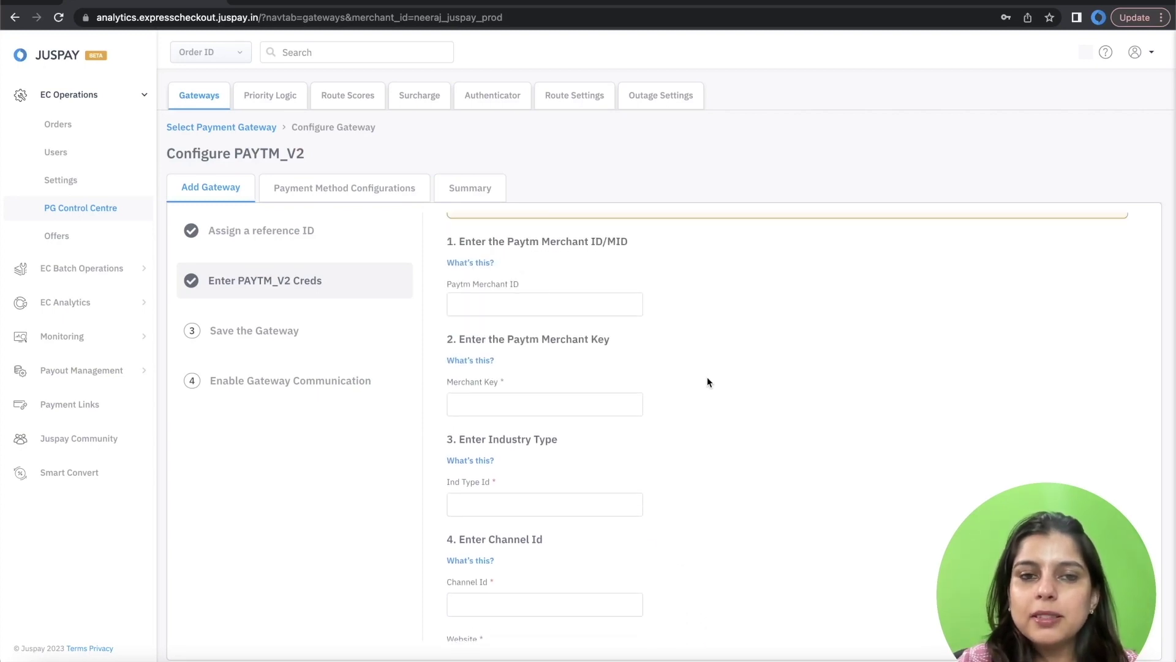
scroll(707, 381, down, 1)
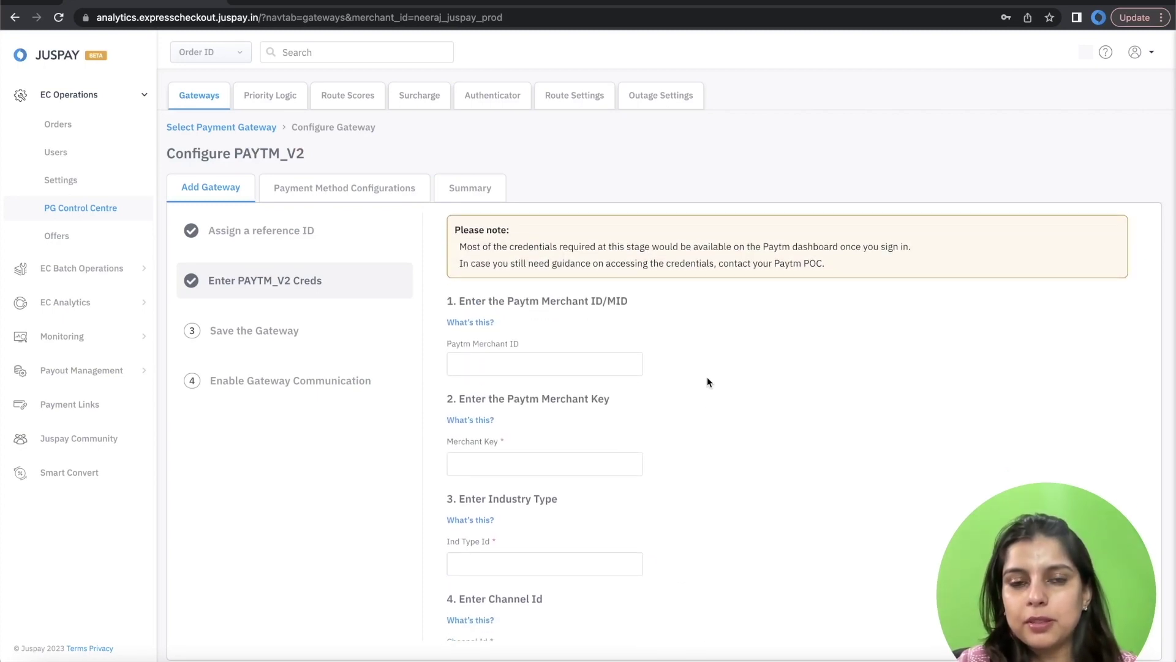
scroll(706, 382, down, 1)
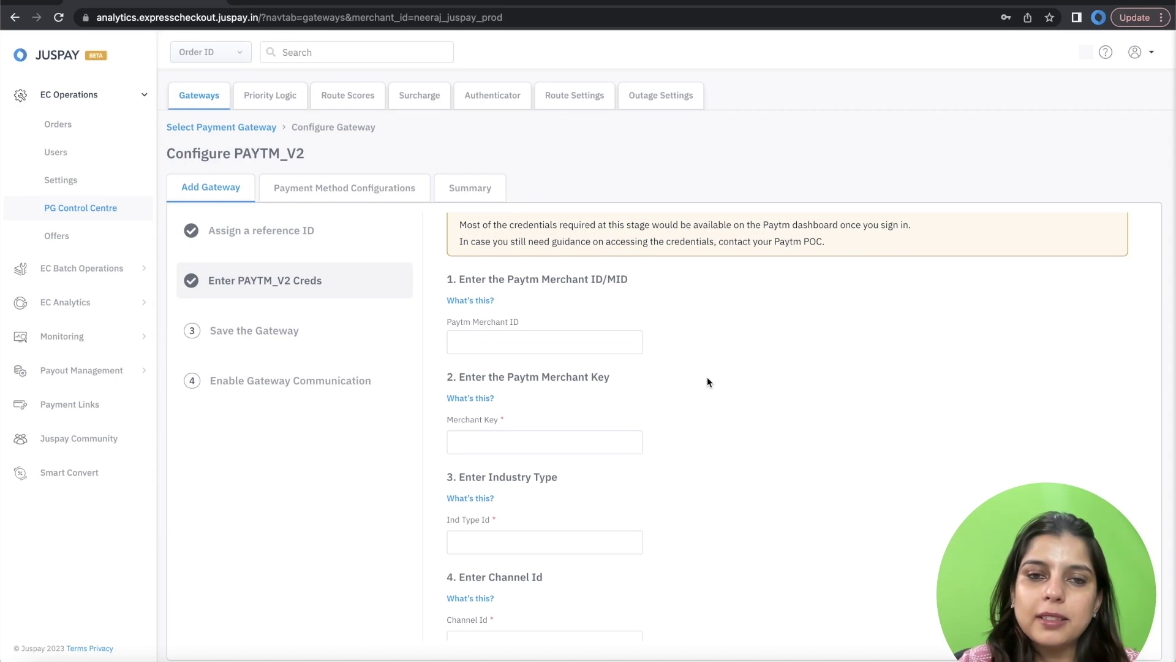
scroll(707, 382, down, 1)
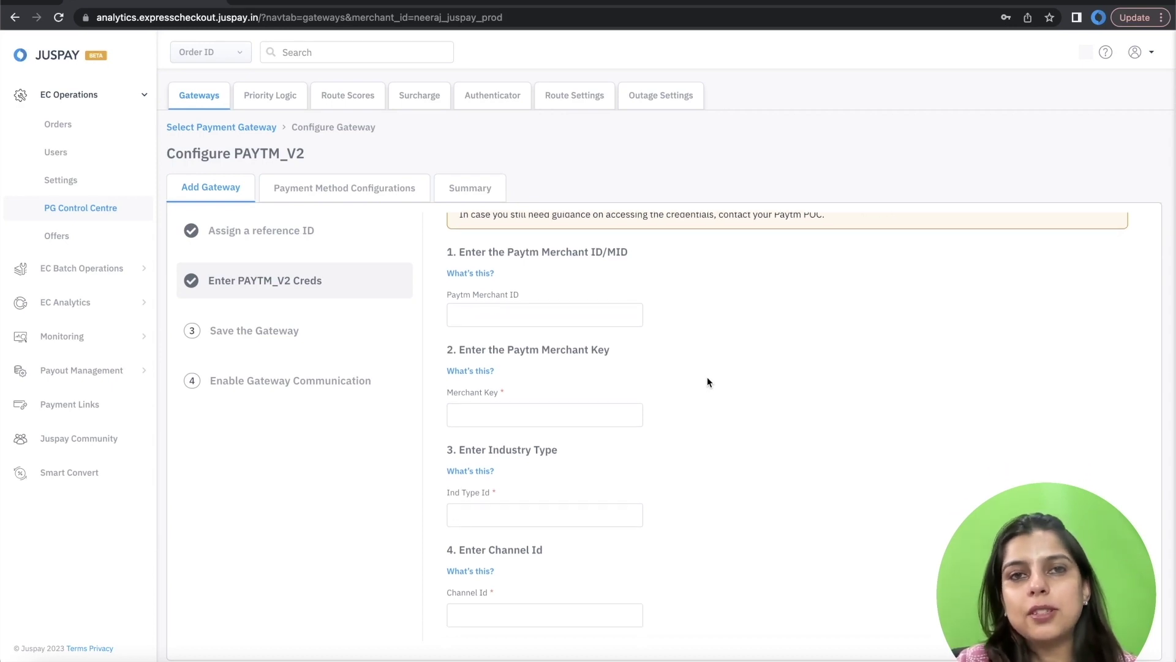
scroll(707, 382, down, 1)
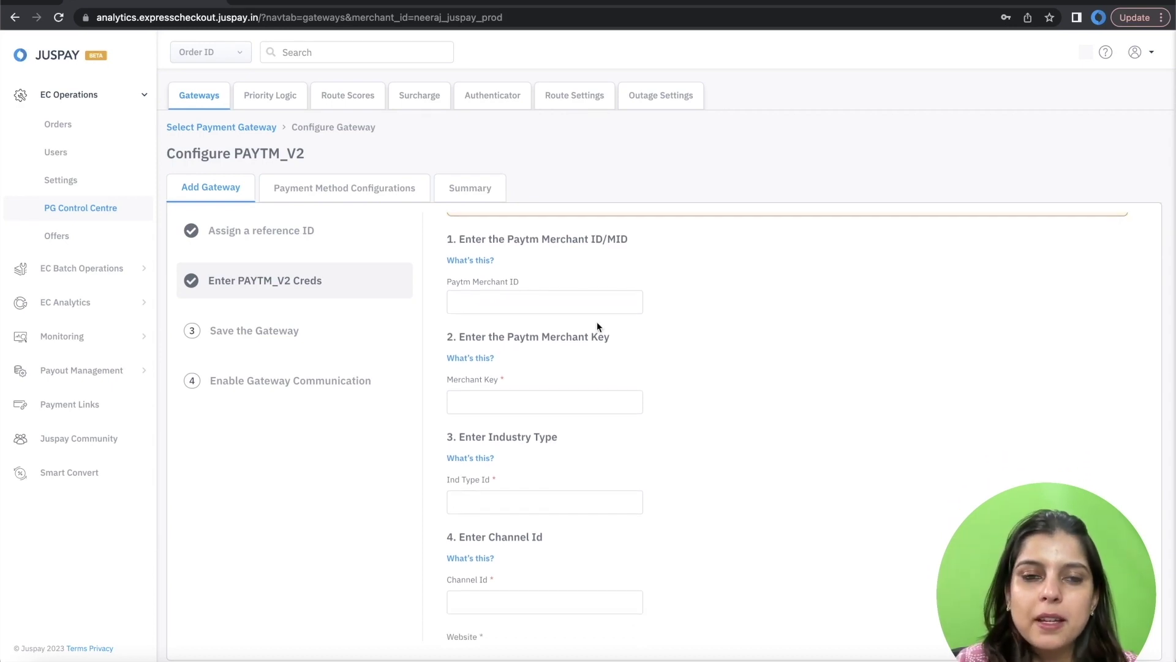
scroll(494, 365, down, 1)
scroll(493, 358, down, 2)
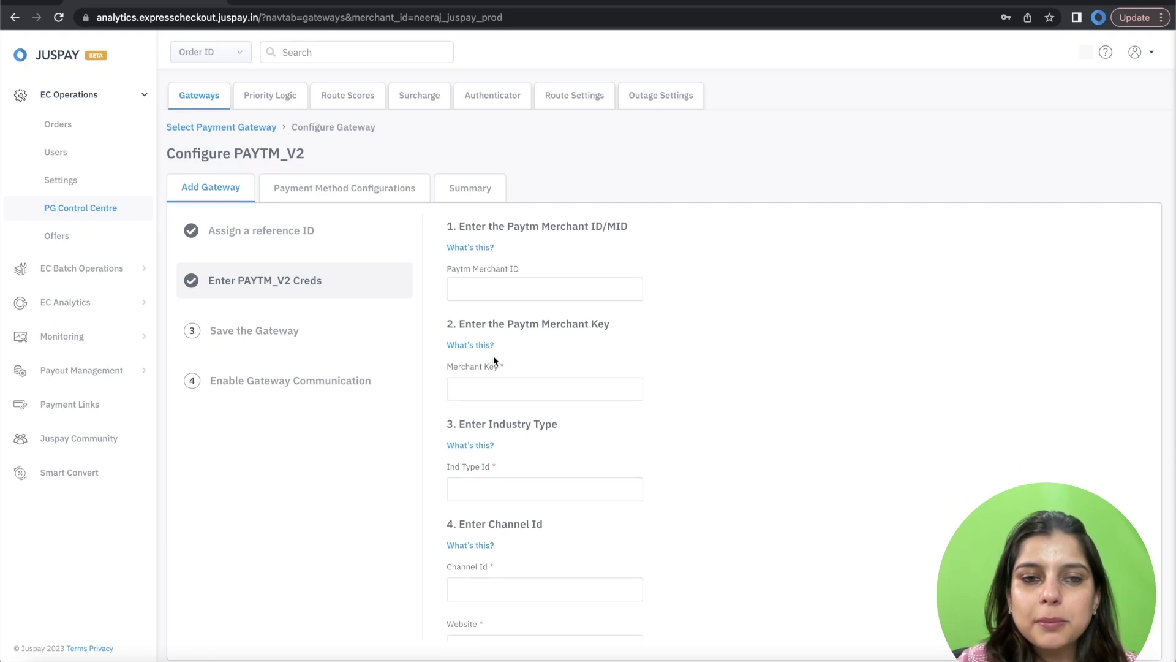
scroll(491, 349, up, 3)
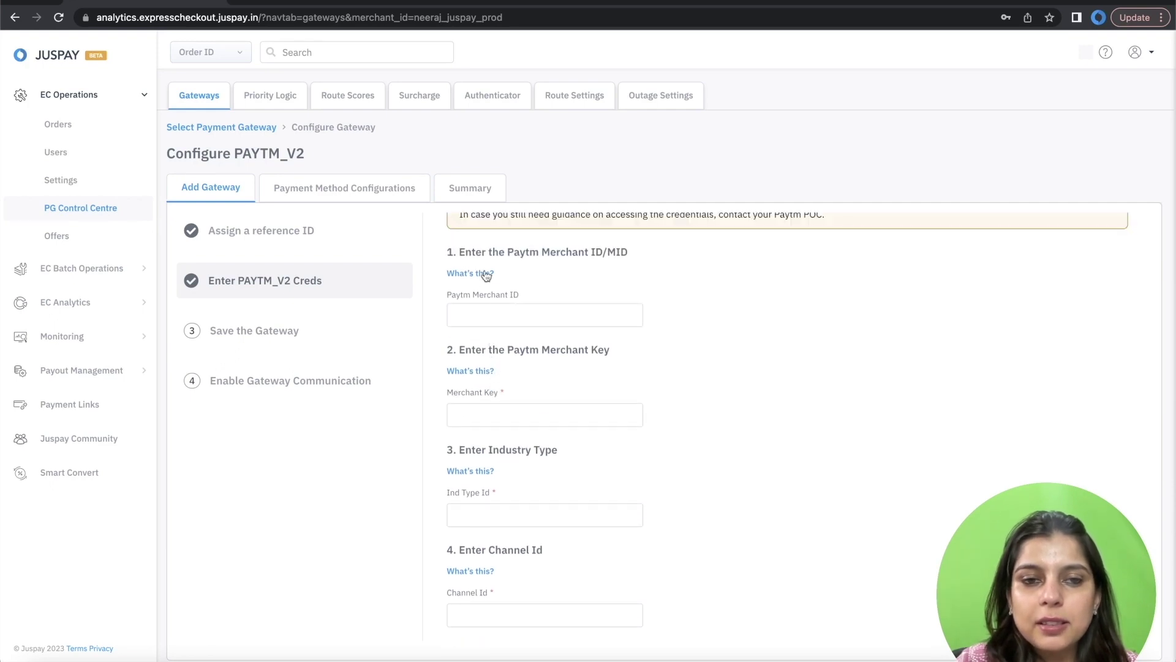
click(486, 274)
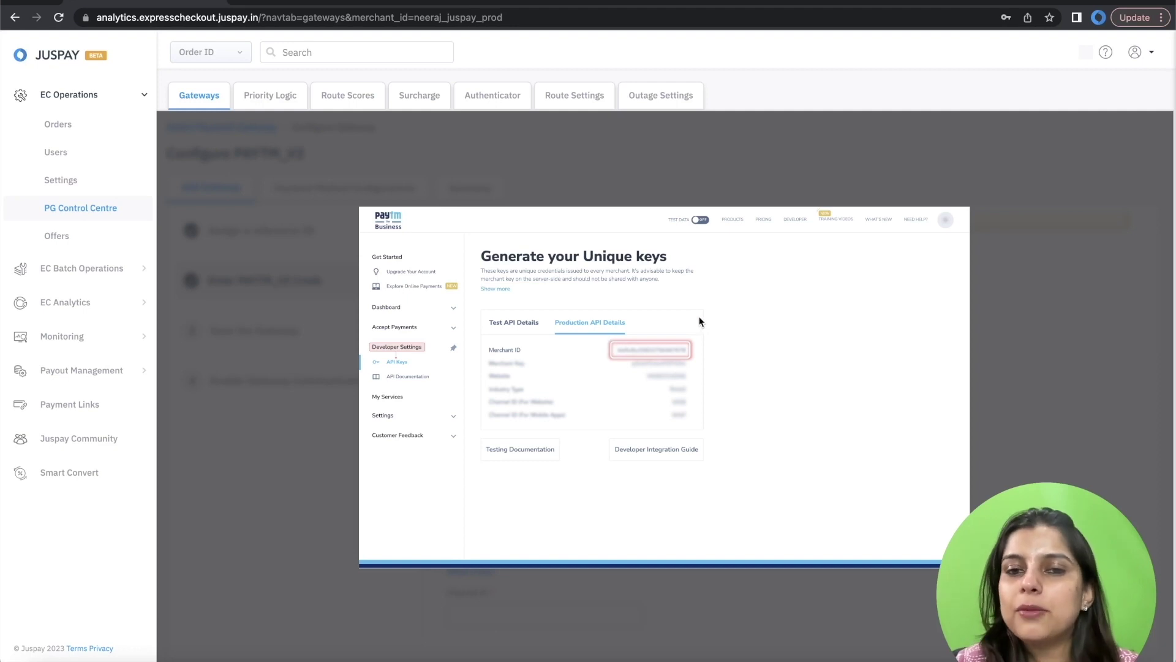
click(943, 172)
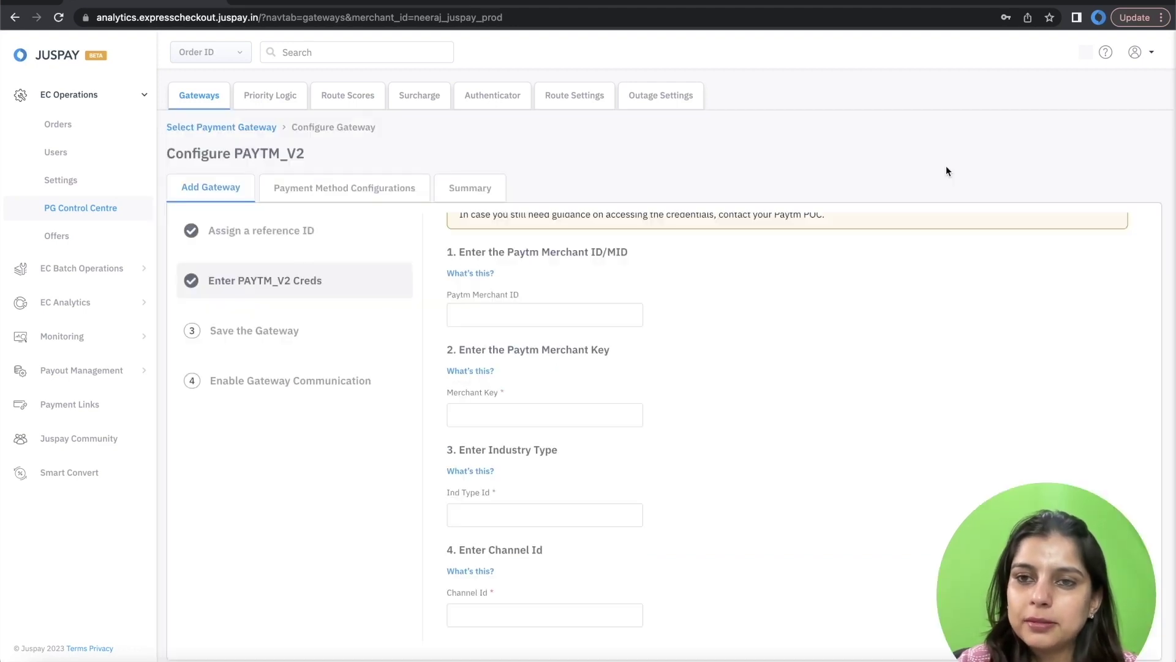
click(528, 322)
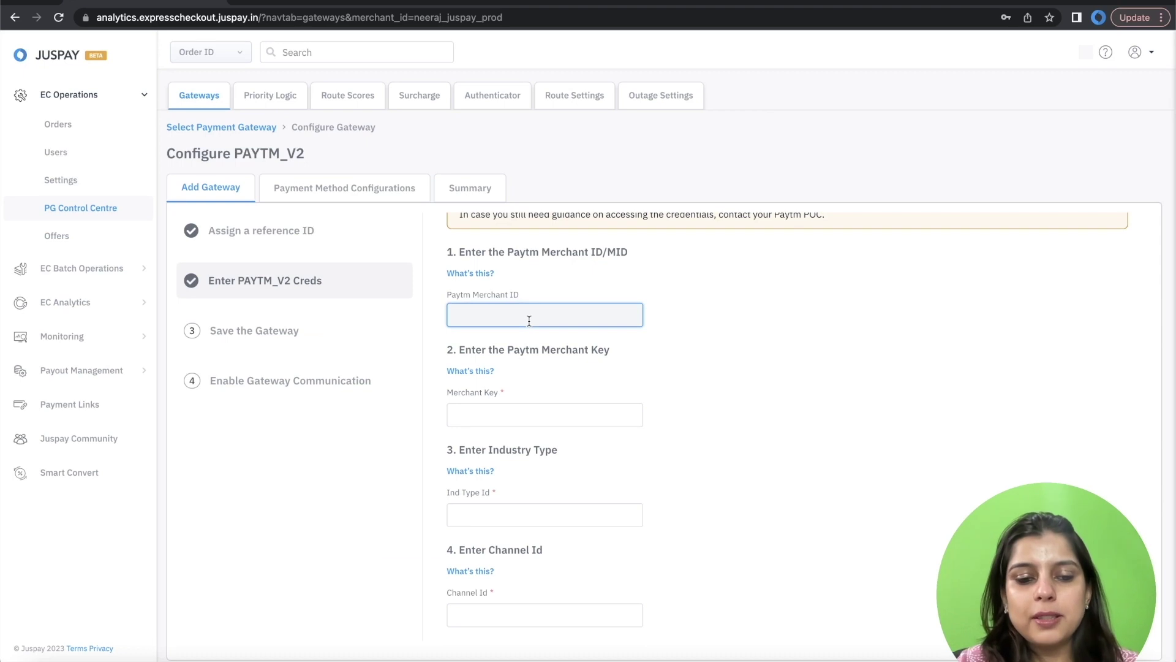
Fill the first credential, Merchant Key, Industry Type Id and Channel Id with placeholder text.
text(dsada)
click(501, 412)
text(dasdad)
scroll(502, 417, down, 3)
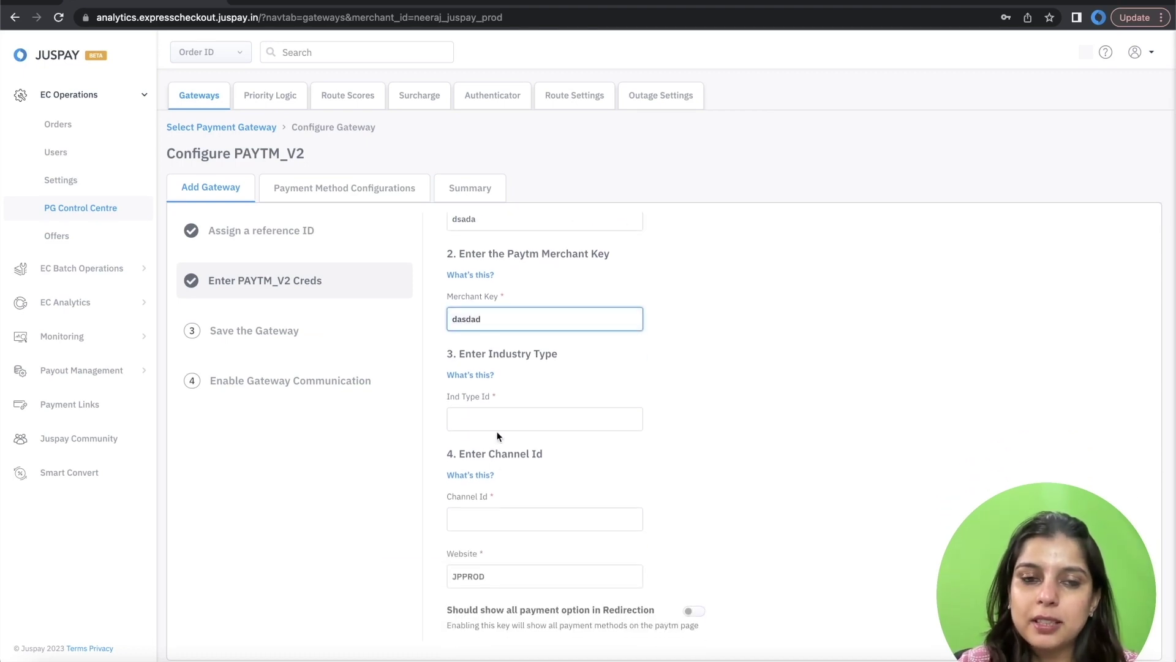
click(502, 426)
text(dasdad)
scroll(503, 410, down, 3)
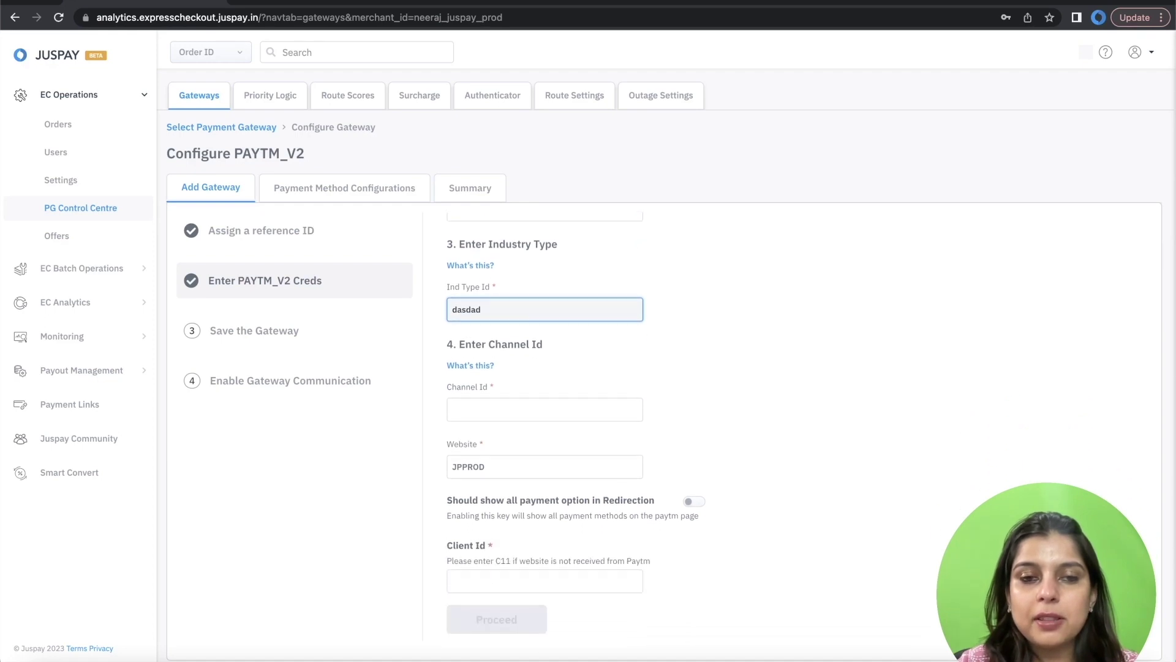
click(505, 397)
text(asdad)
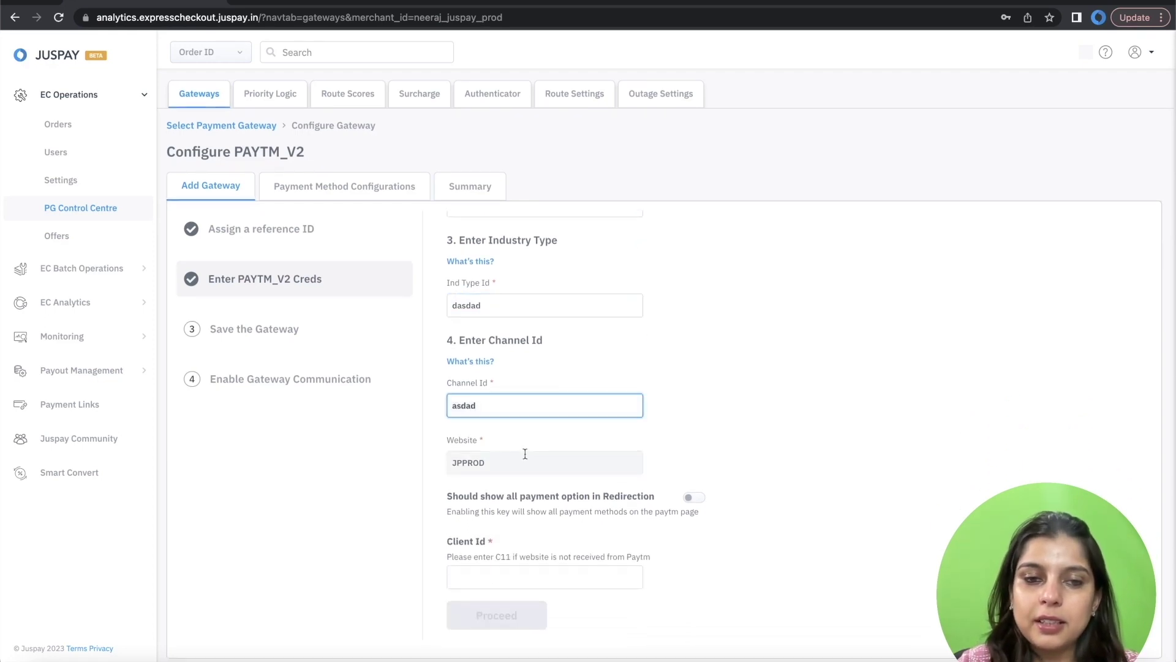
scroll(525, 454, down, 1)
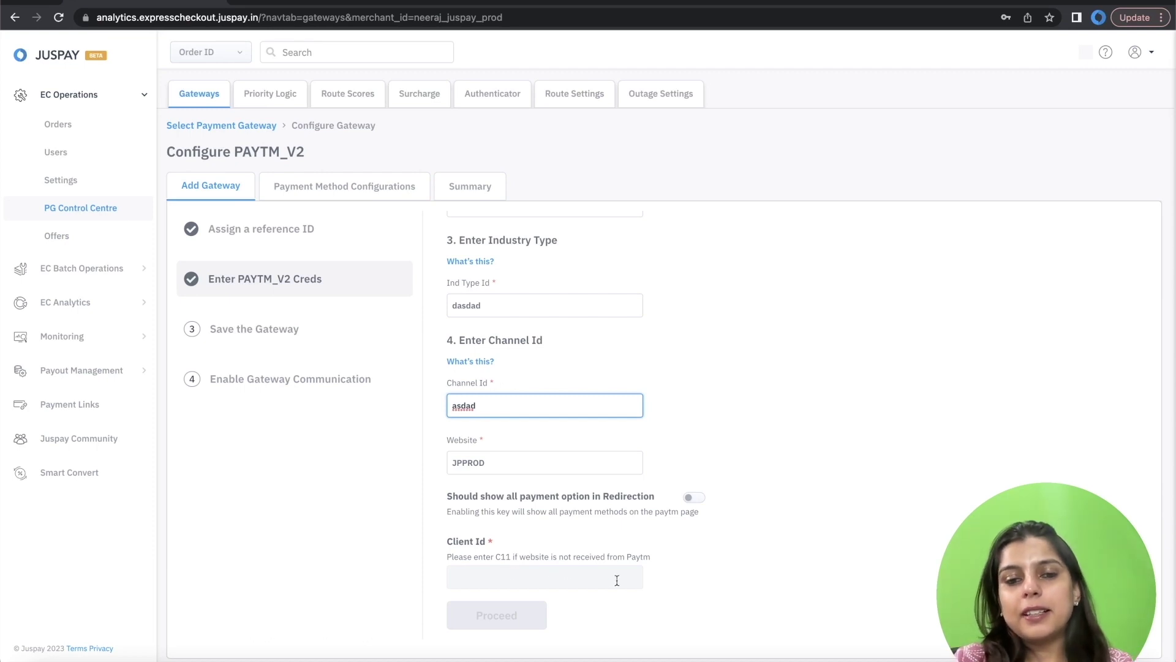
Enter Client Id C11 and proceed to the Save the Gateway synopsis.
scroll(618, 578, right, 1)
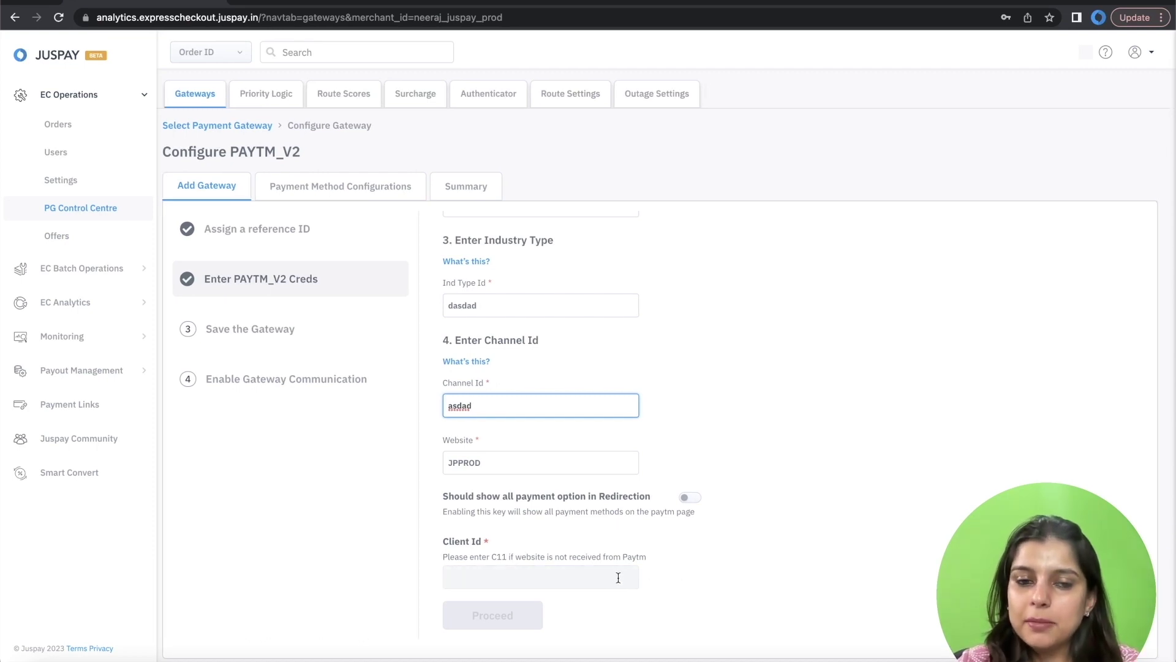
click(619, 574)
text(C)
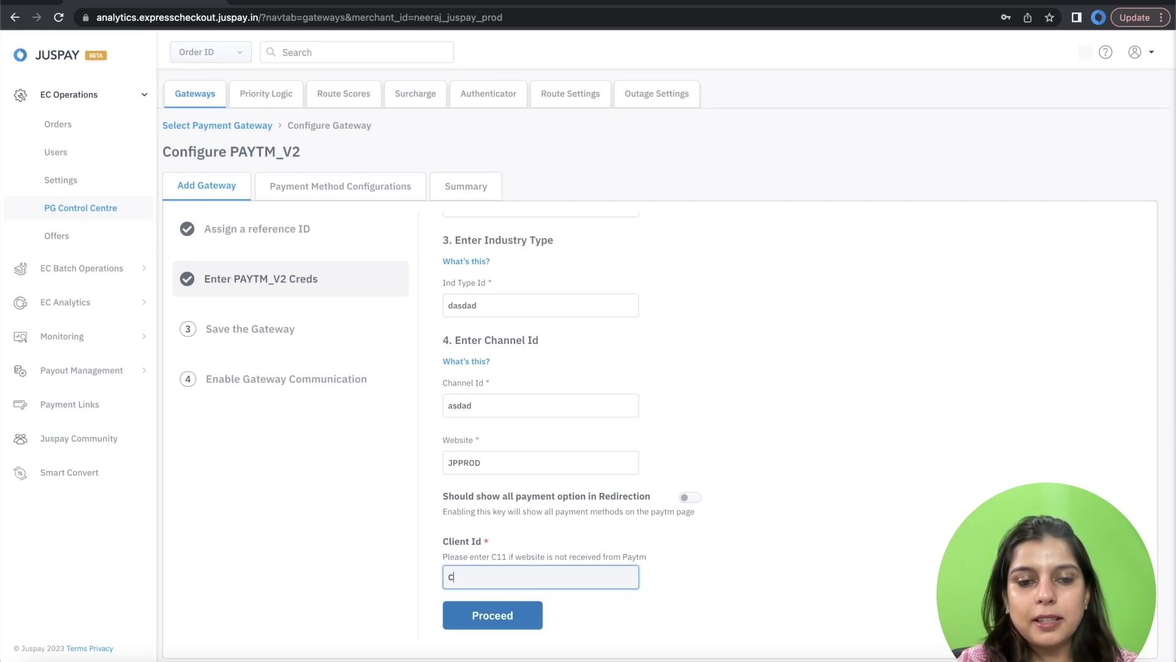
text(11)
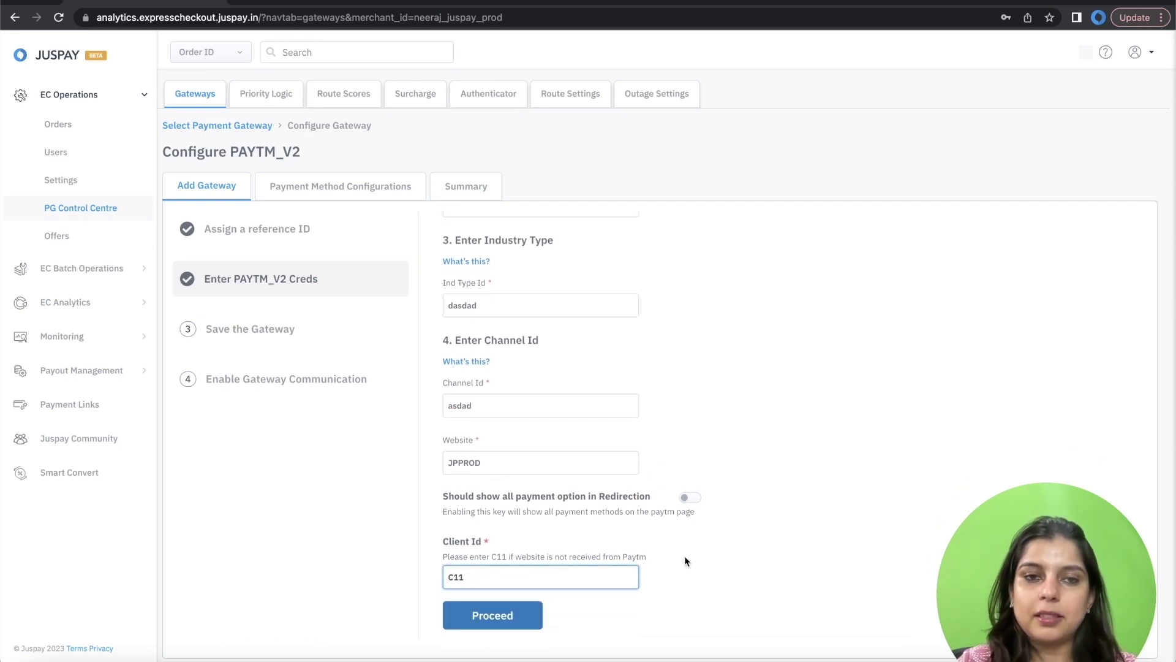
scroll(614, 533, up, 1)
scroll(557, 577, down, 1)
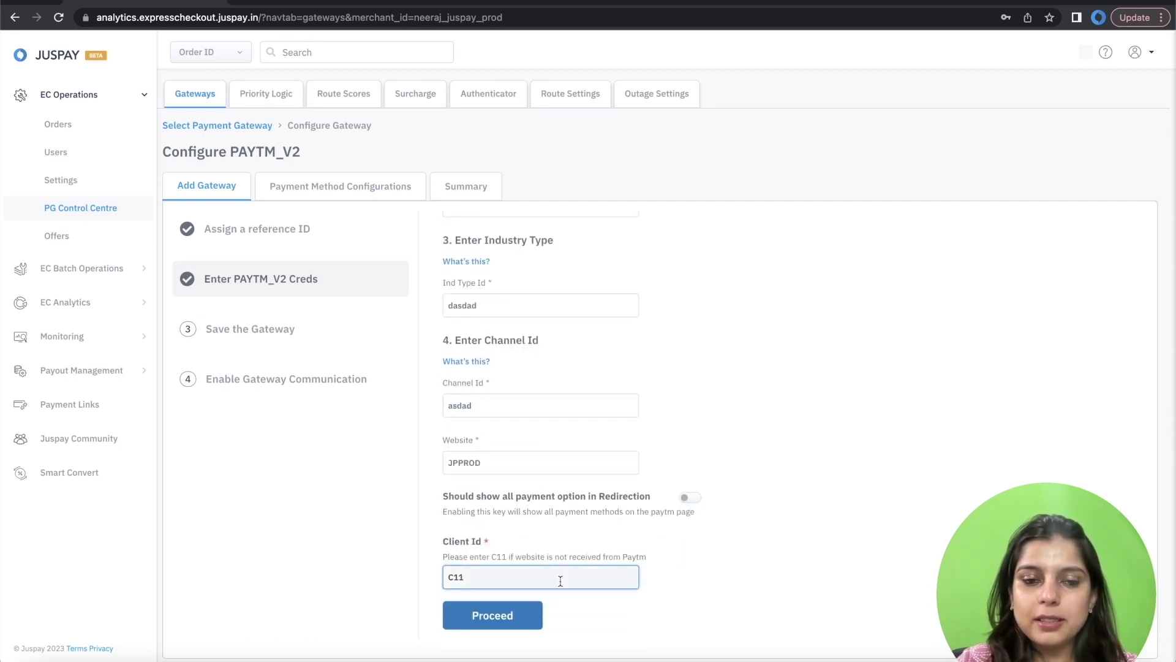
click(509, 616)
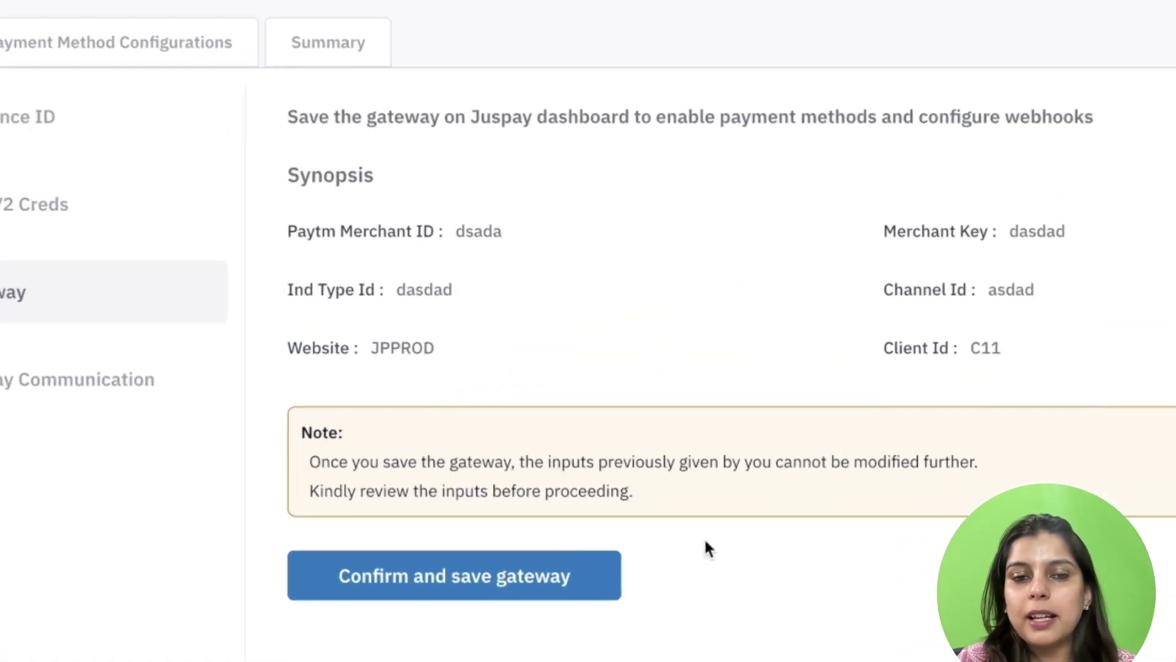
Confirm and save the PAYTM_V2 gateway, then continue to gateway communication.
click(488, 596)
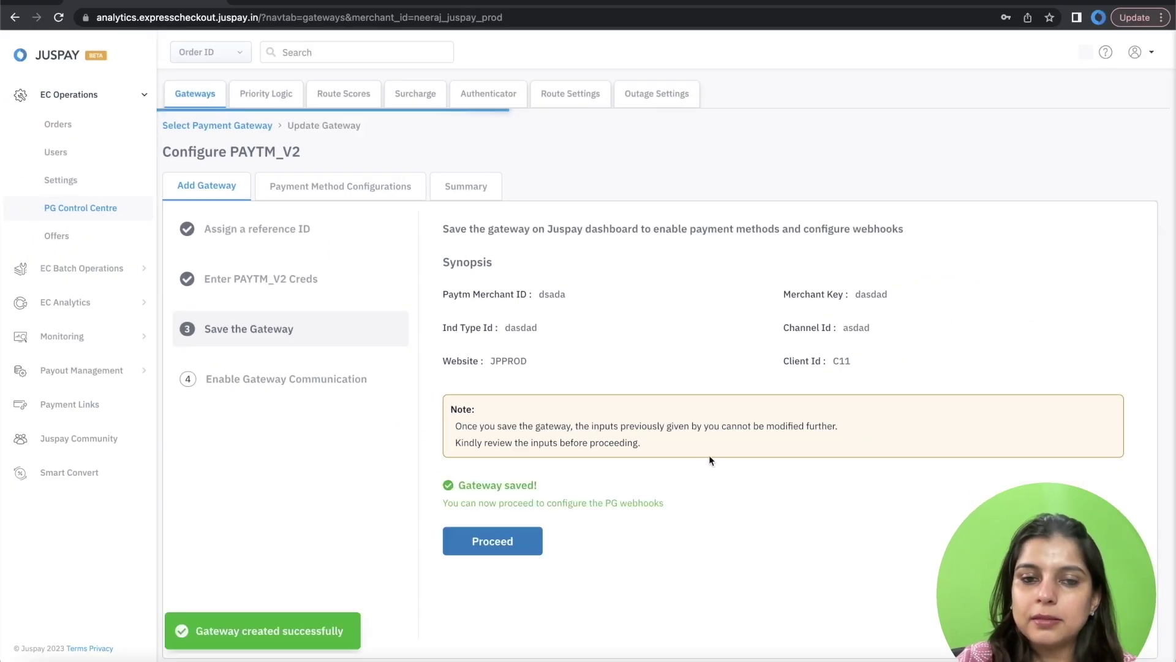
click(494, 546)
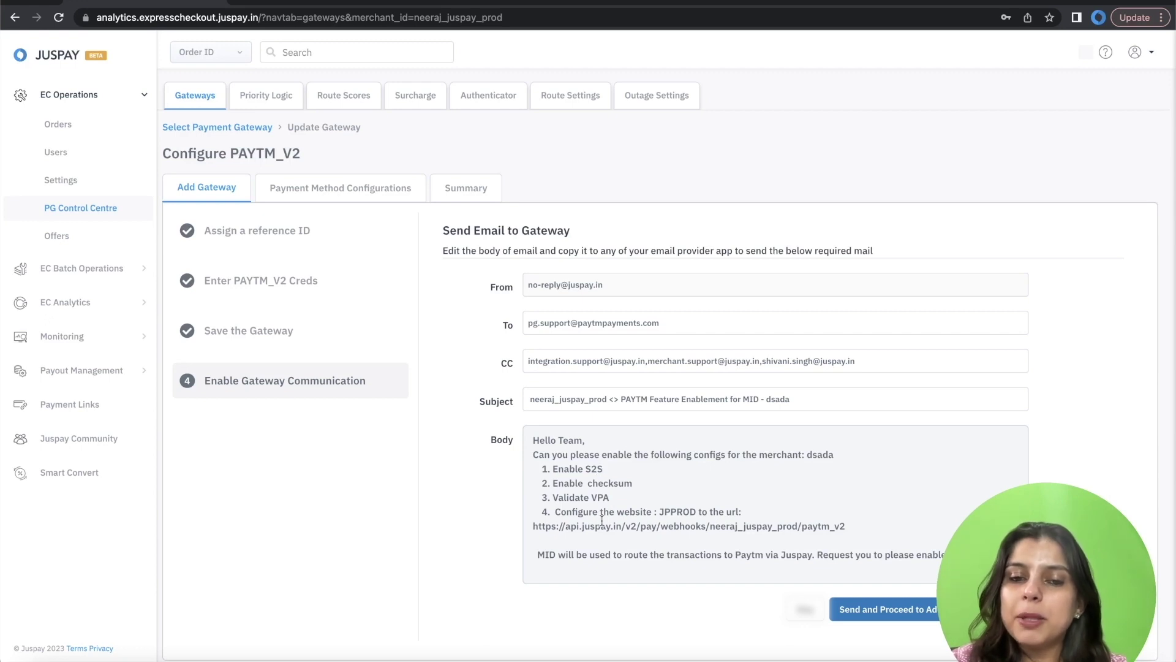
Review the feature-enablement email to Paytm support and send it.
scroll(602, 519, down, 1)
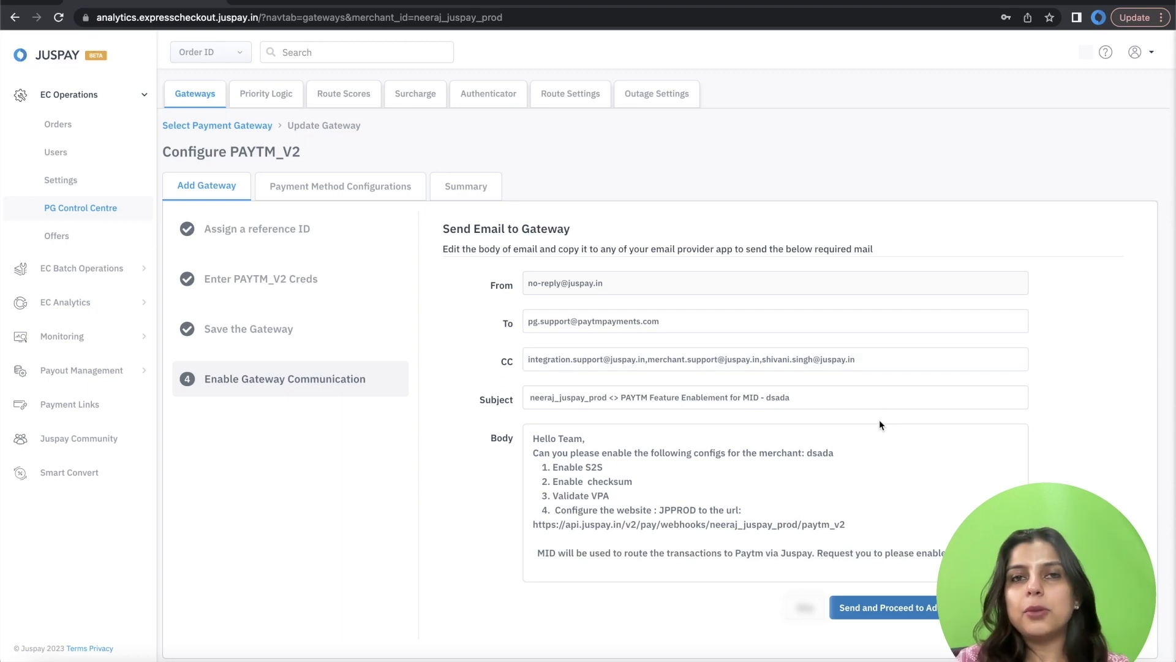
click(903, 608)
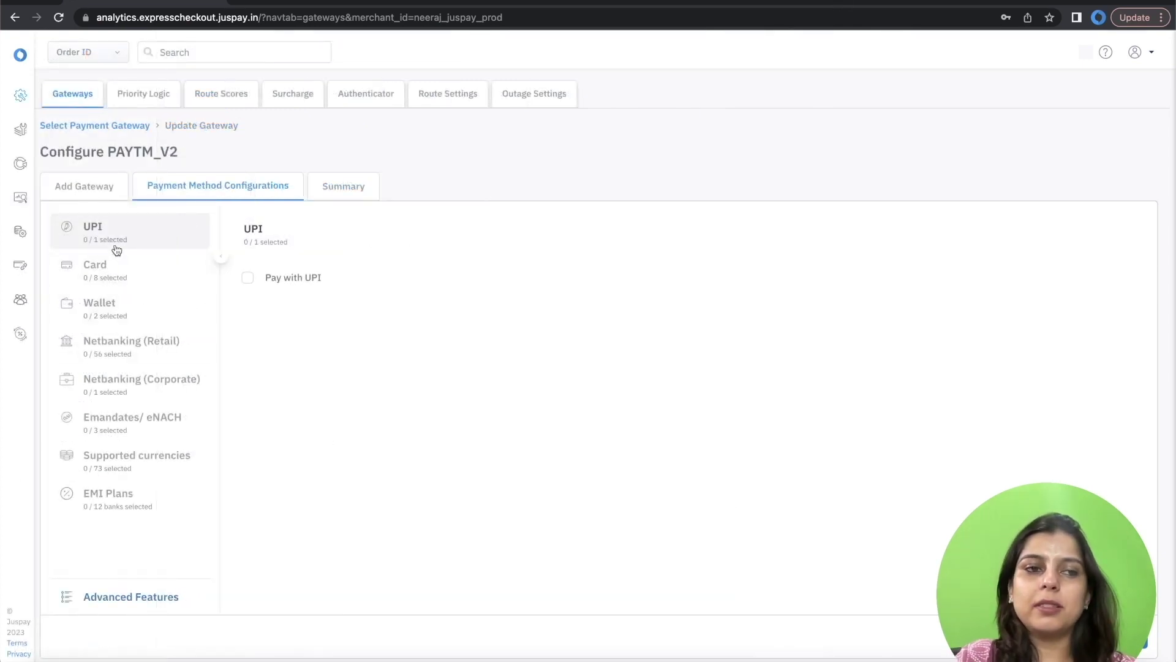
Enable Pay with UPI, American Express and JCB cards, and the GooglePay wallet.
click(248, 278)
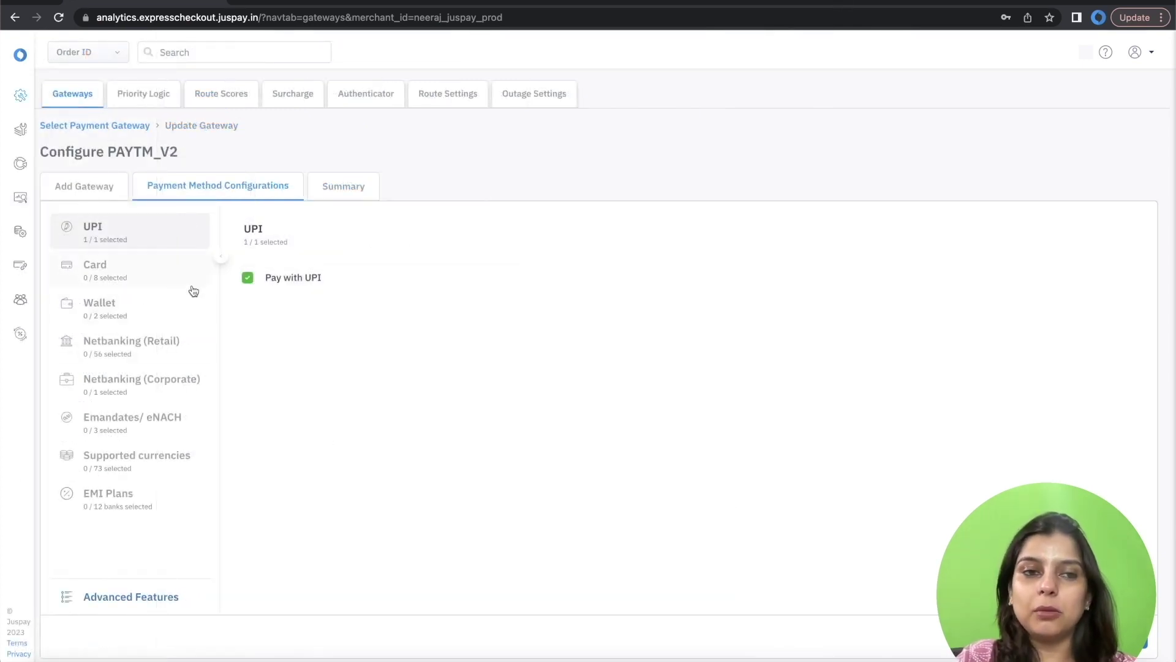
click(149, 276)
click(254, 312)
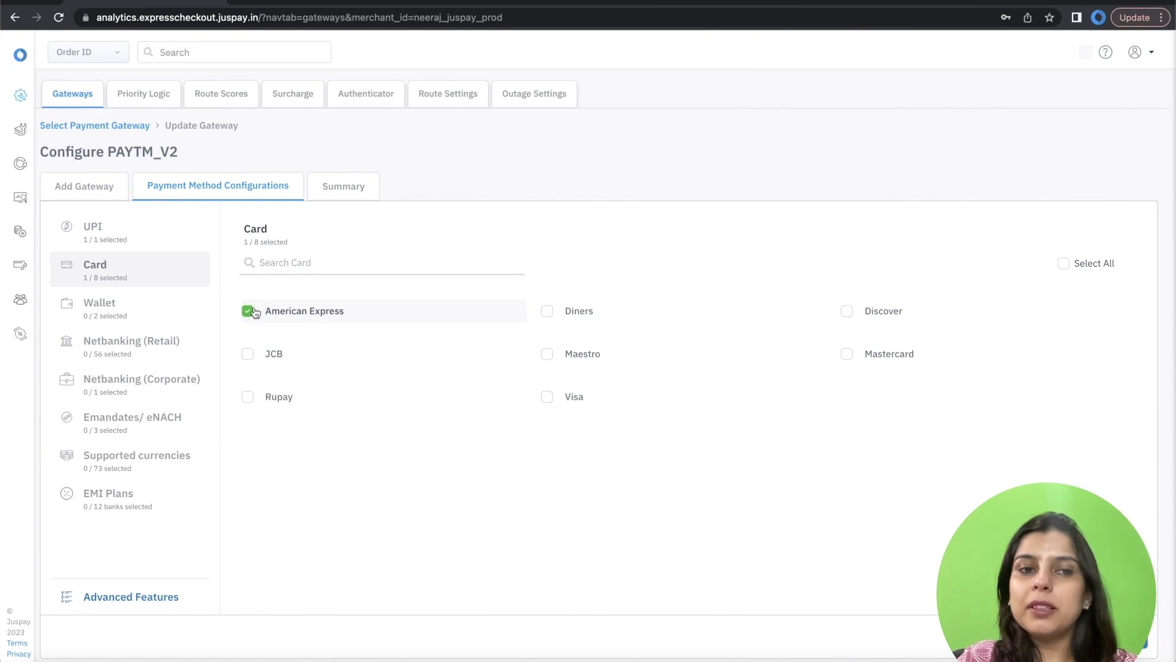
click(248, 355)
click(158, 319)
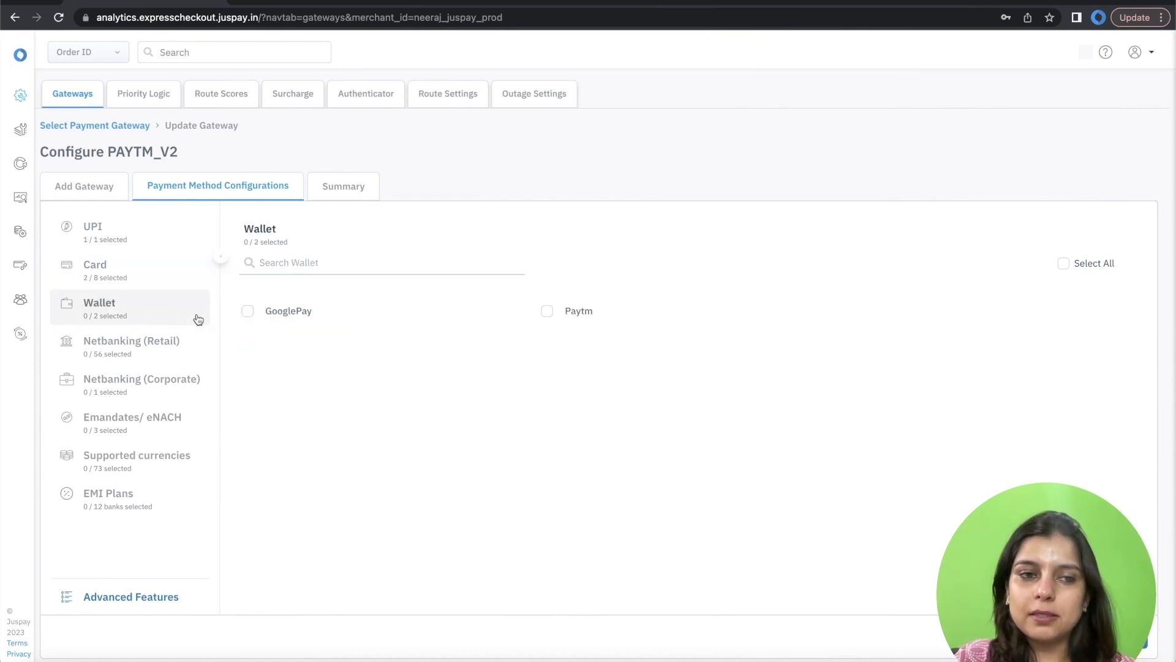
click(248, 313)
Allow Bandhan Bank and Bank of Bahrain and Kuwait retail netbanking, plus Union Bank corporate.
click(172, 351)
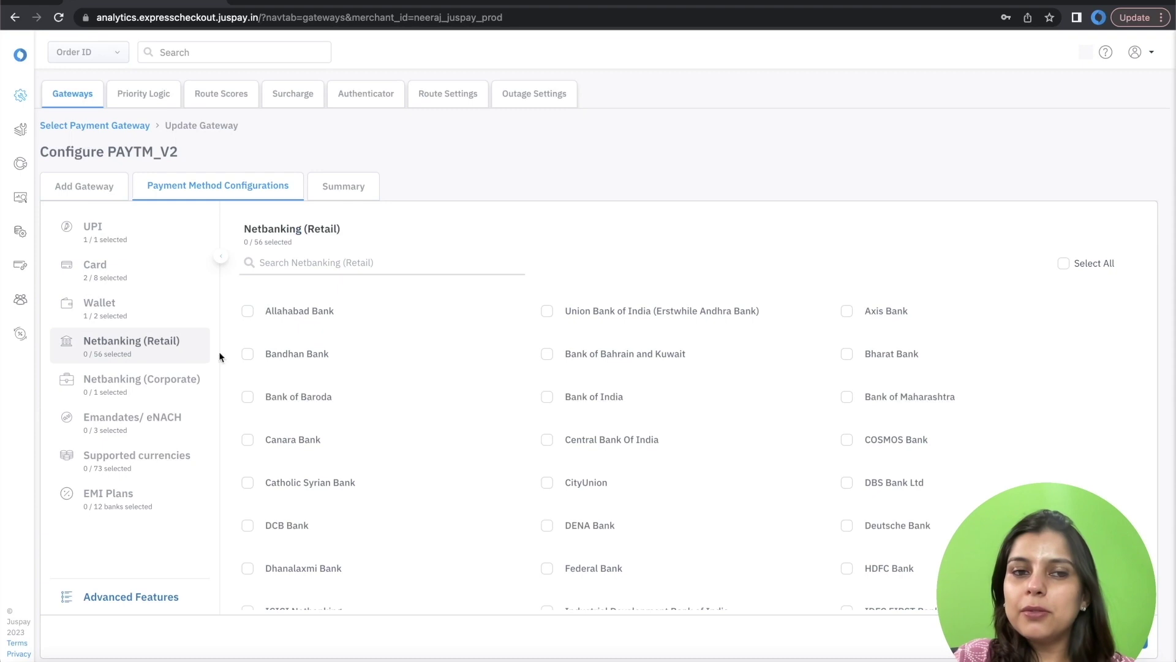
click(248, 354)
click(548, 356)
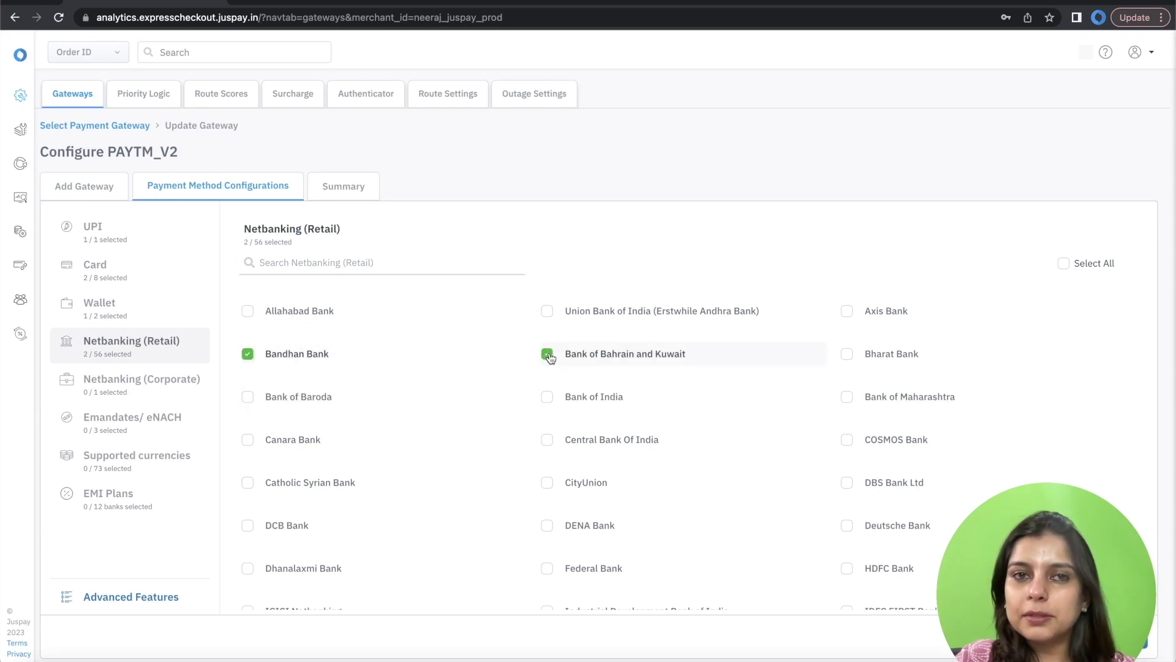
click(173, 381)
click(250, 278)
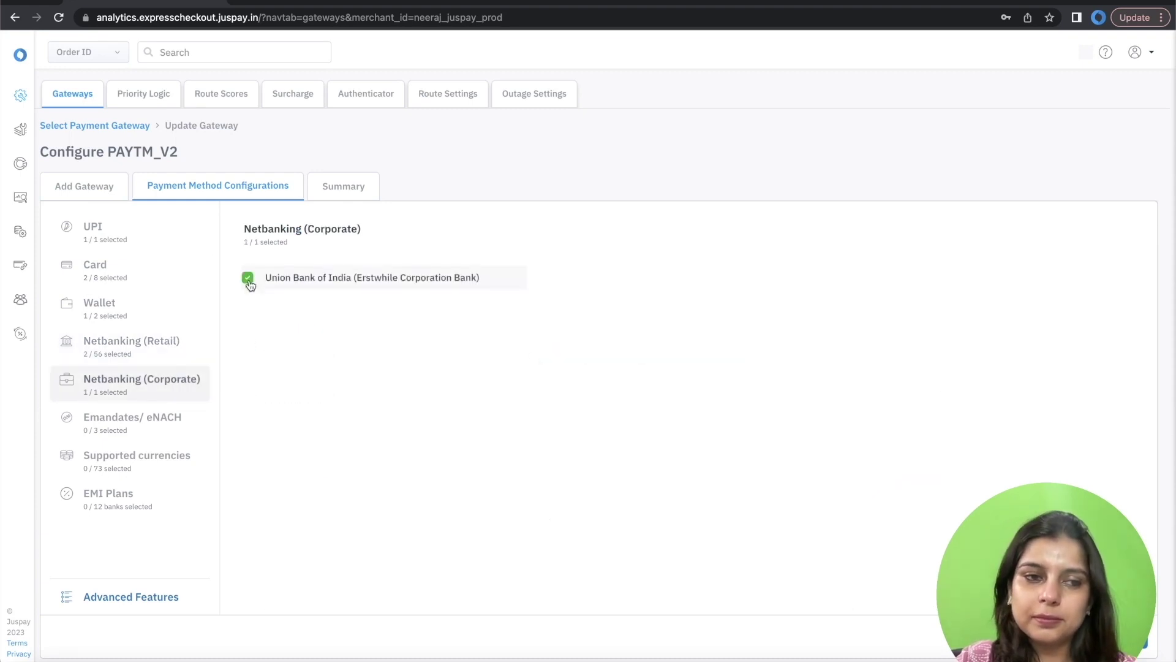
Allow PAYTM Wallet and UPI Collect for emandates, and add AZN and INR currencies.
click(160, 422)
click(248, 312)
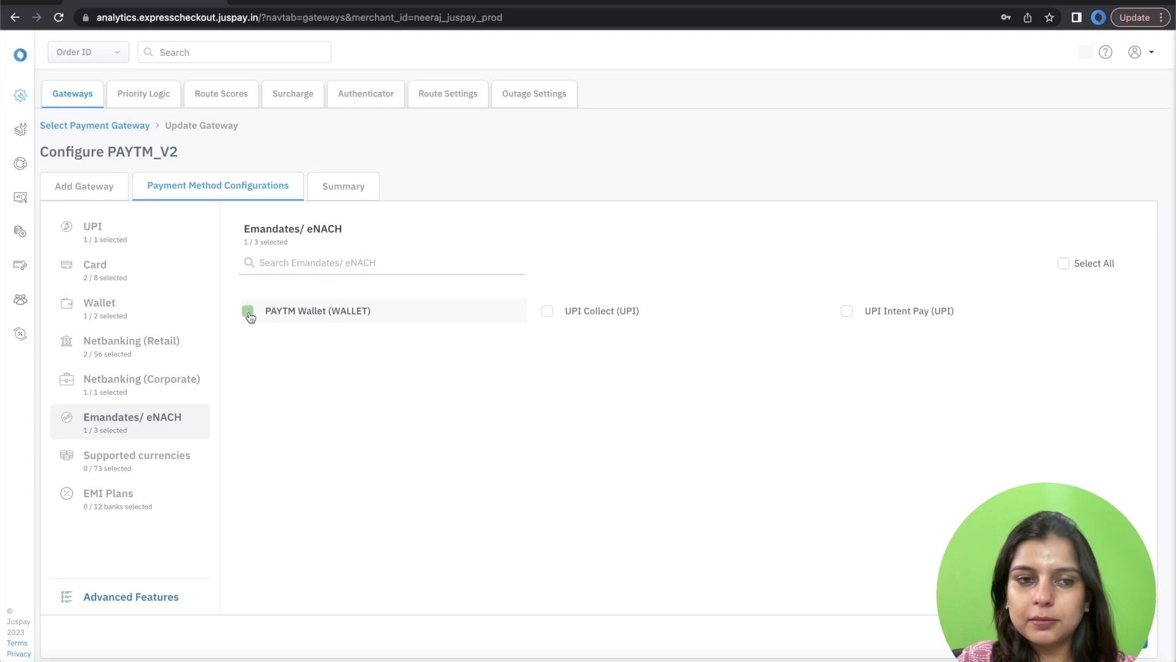
click(547, 311)
click(163, 467)
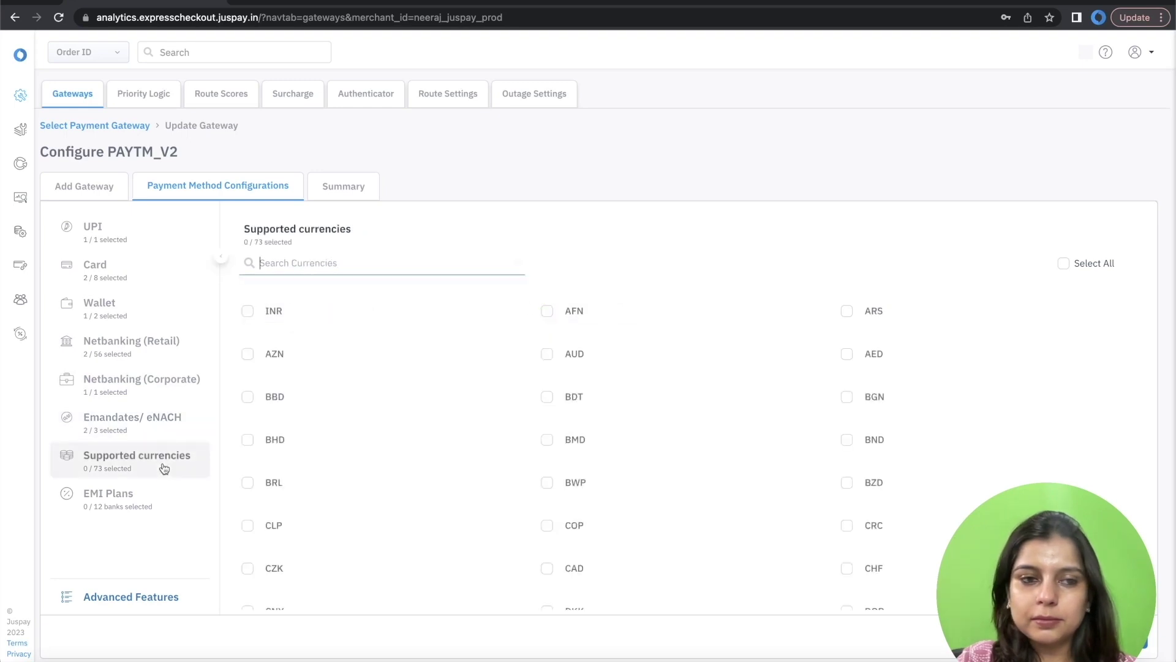
click(247, 353)
click(249, 313)
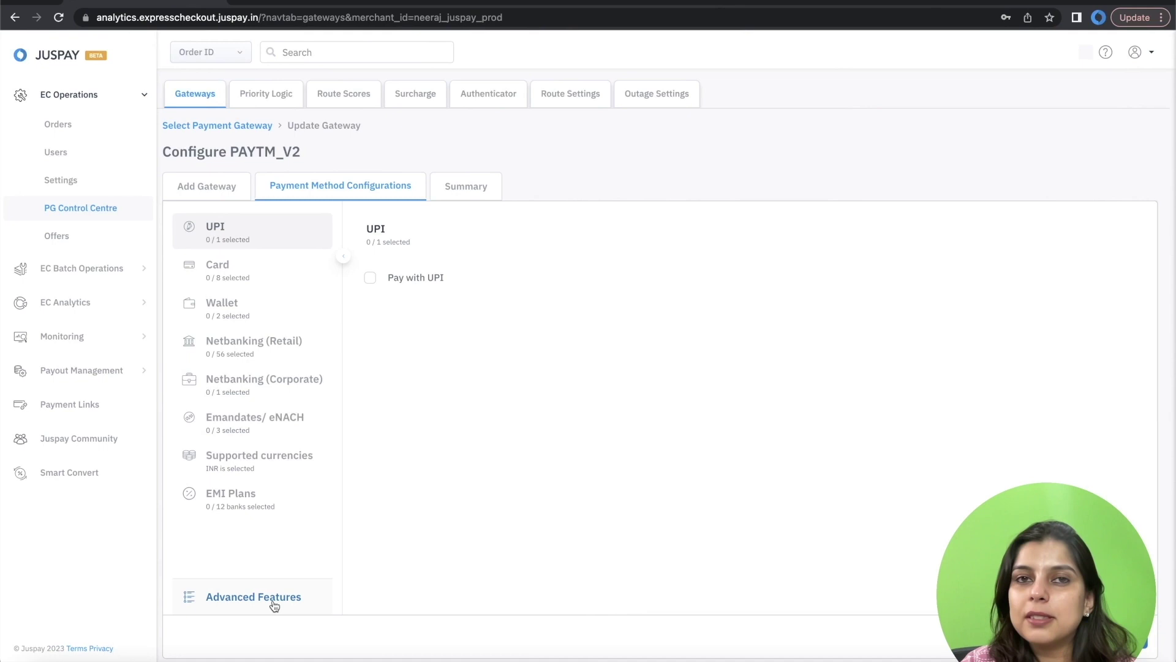
Review the PAYTM_V2 Advanced Features toggles, keeping Enable S2S switched on.
click(274, 606)
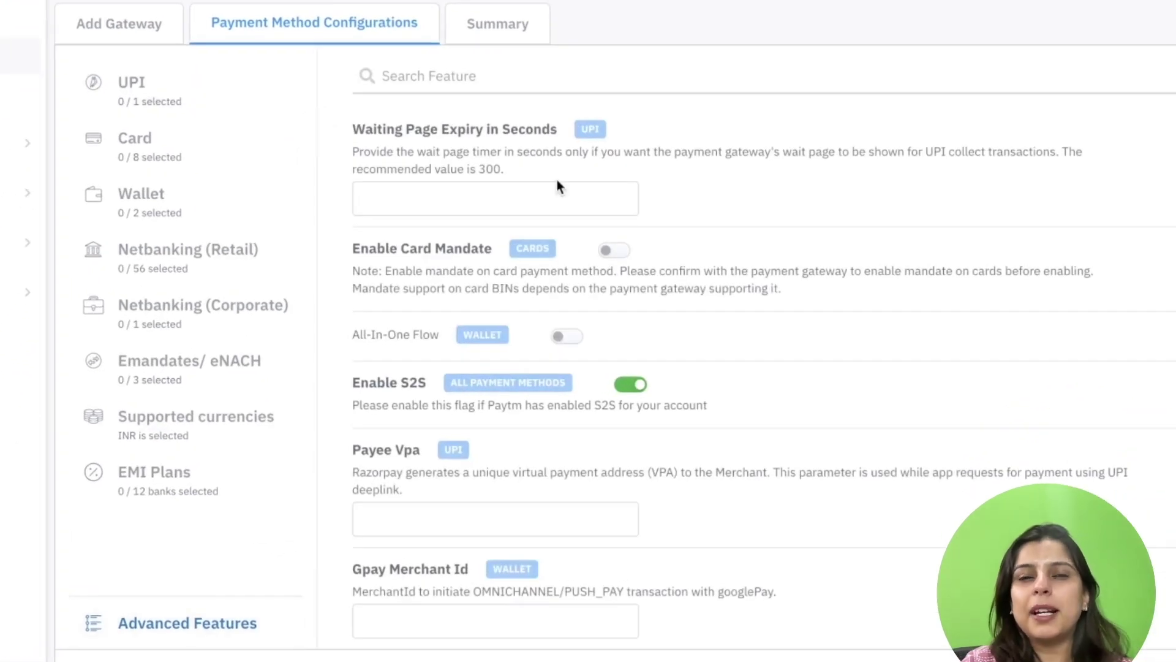
scroll(694, 208, down, 1)
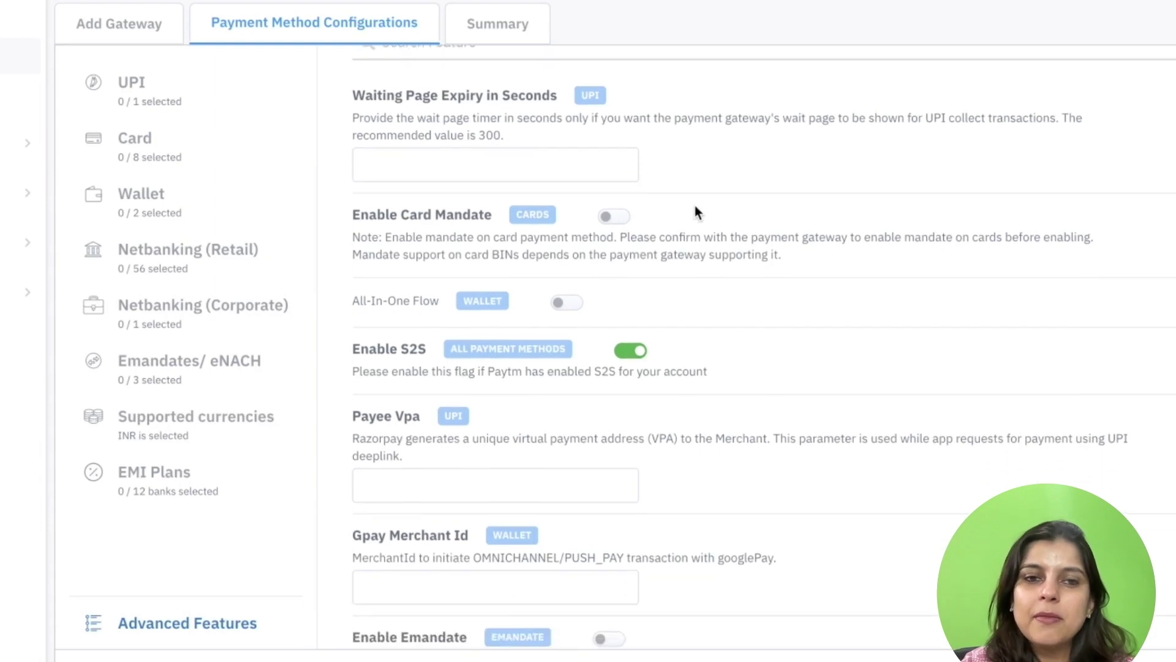
scroll(695, 208, up, 1)
scroll(570, 200, down, 3)
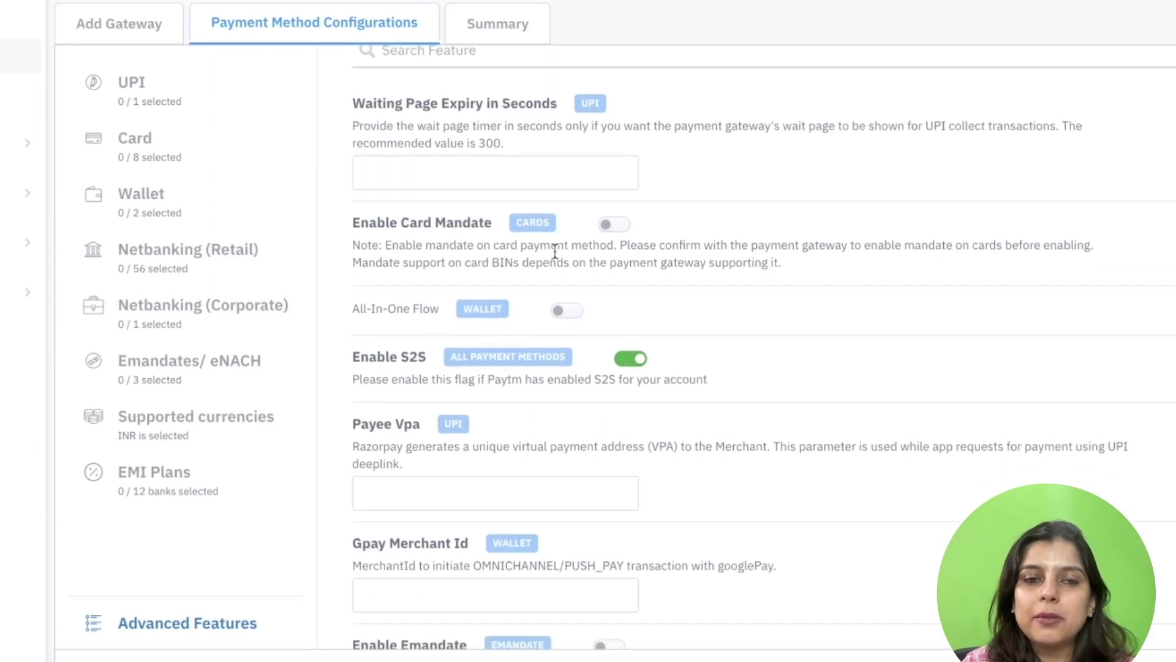
scroll(587, 356, down, 1)
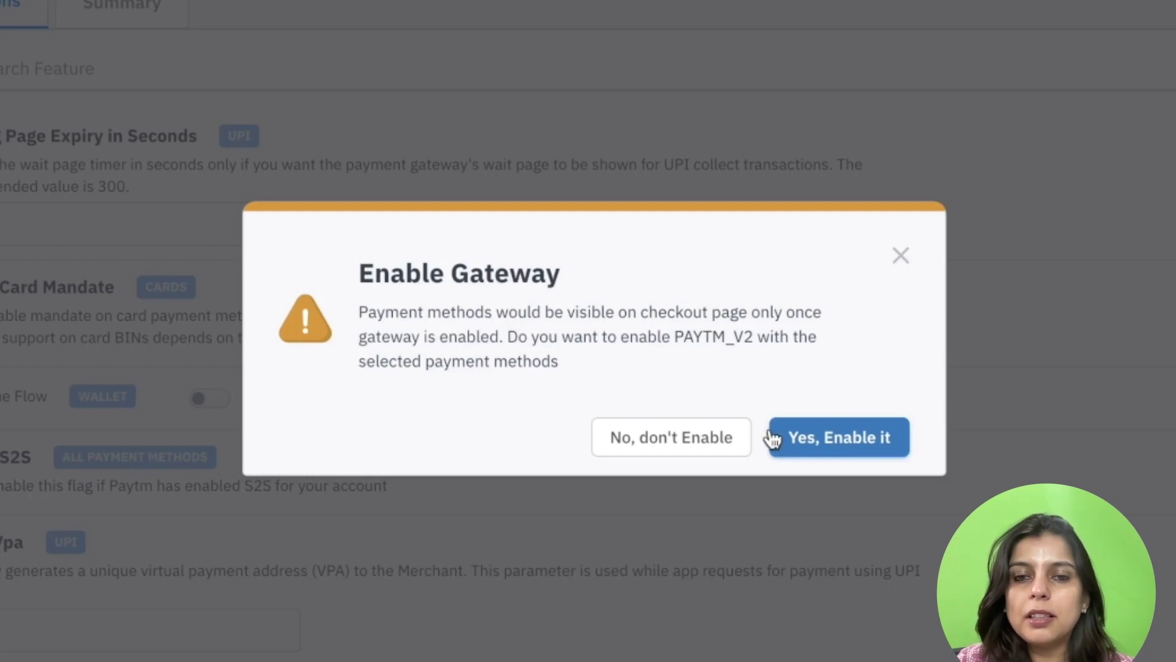
Confirm enabling PAYTM_V2 with Yes, Enable it.
click(853, 446)
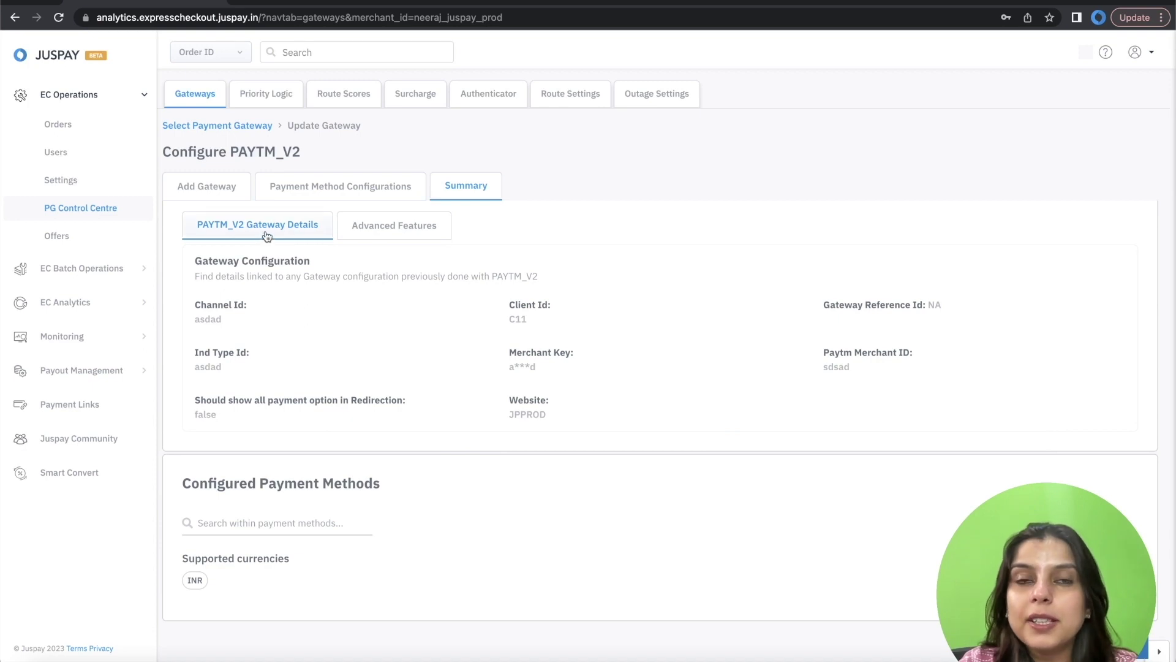
View the Summary's Advanced Features, showing Enable S2S true and others false.
click(395, 239)
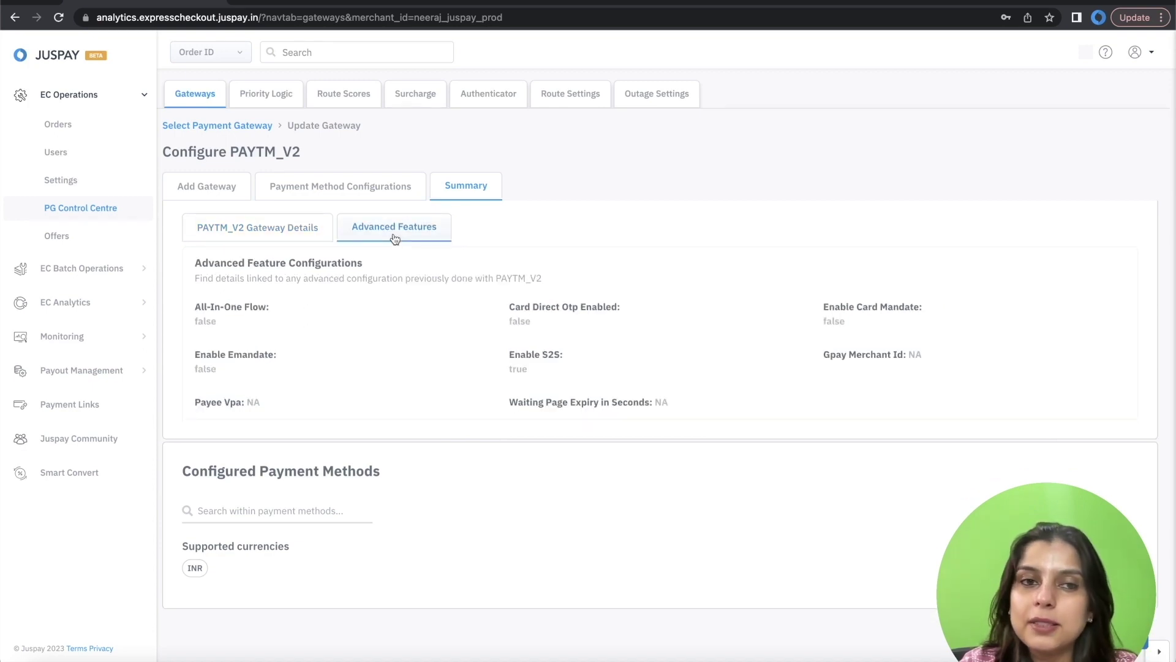